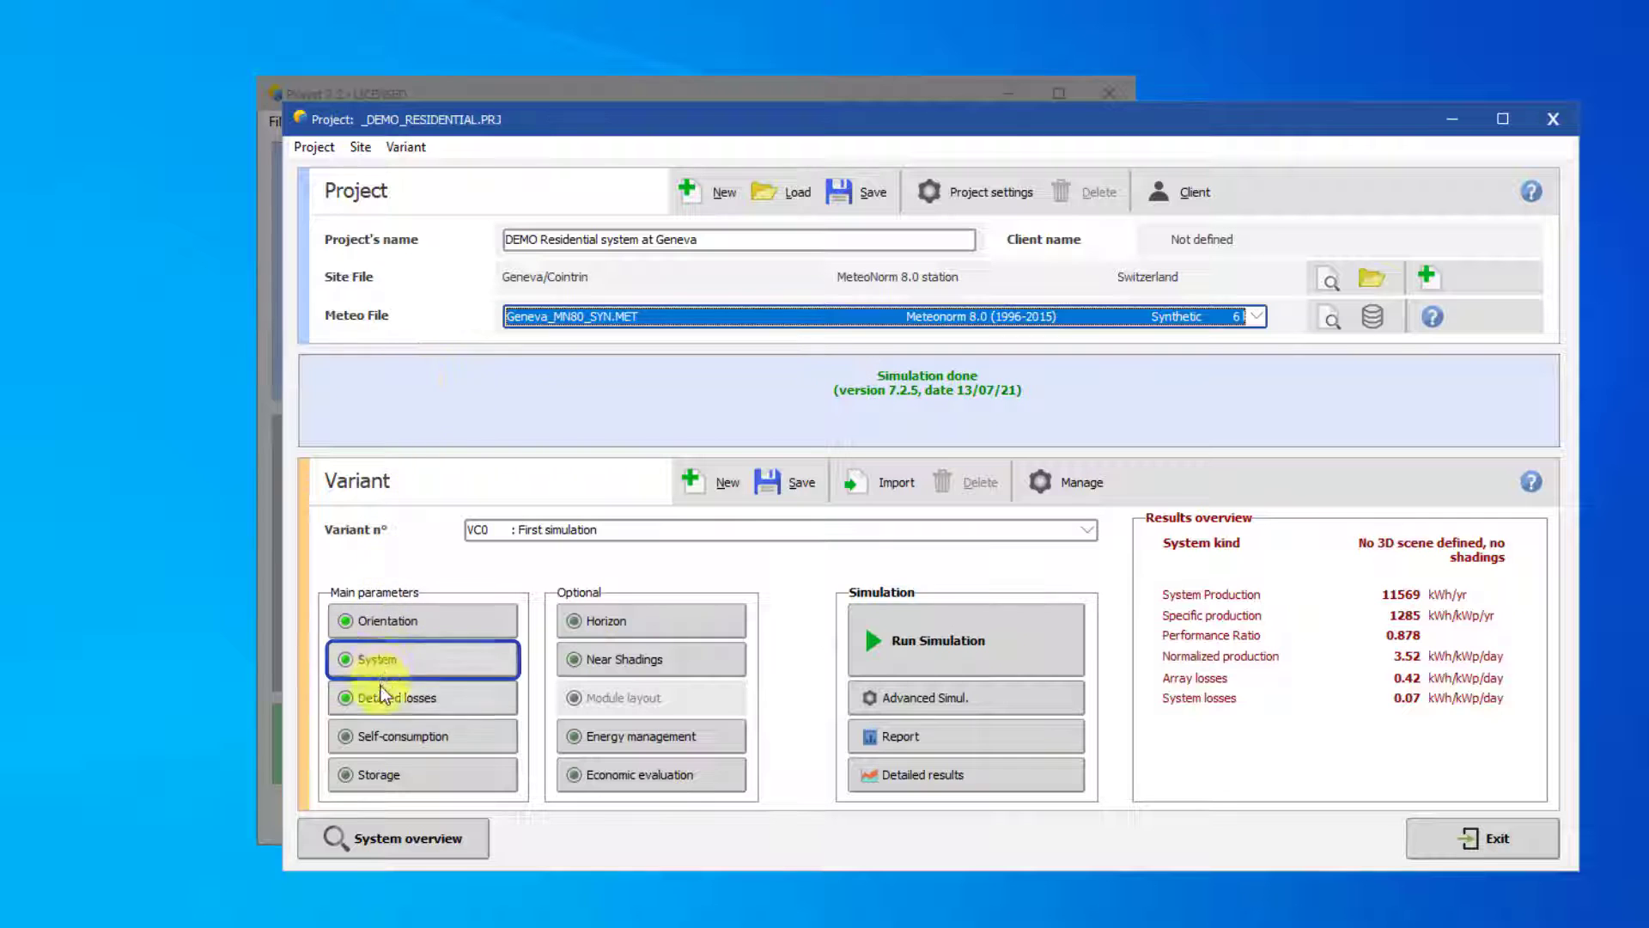
- Open the variant's grid system definition and set the pre-sizing help to No sizing
{"action": "left_click", "coordinate": [379, 663]}
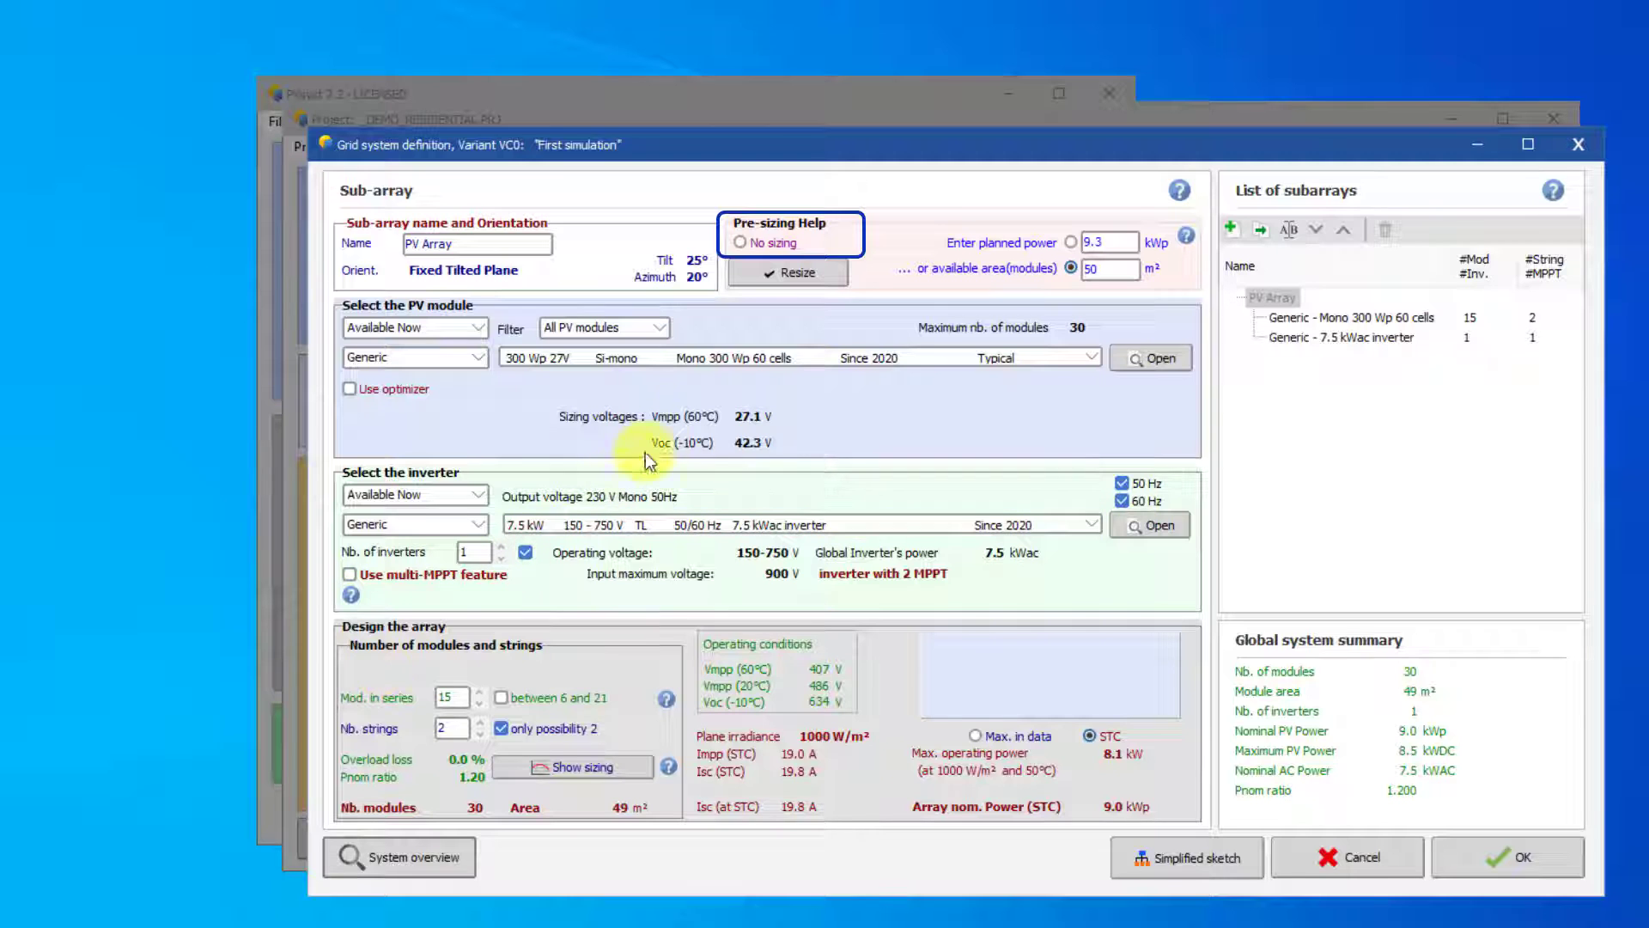
{"action": "left_click", "coordinate": [744, 239]}
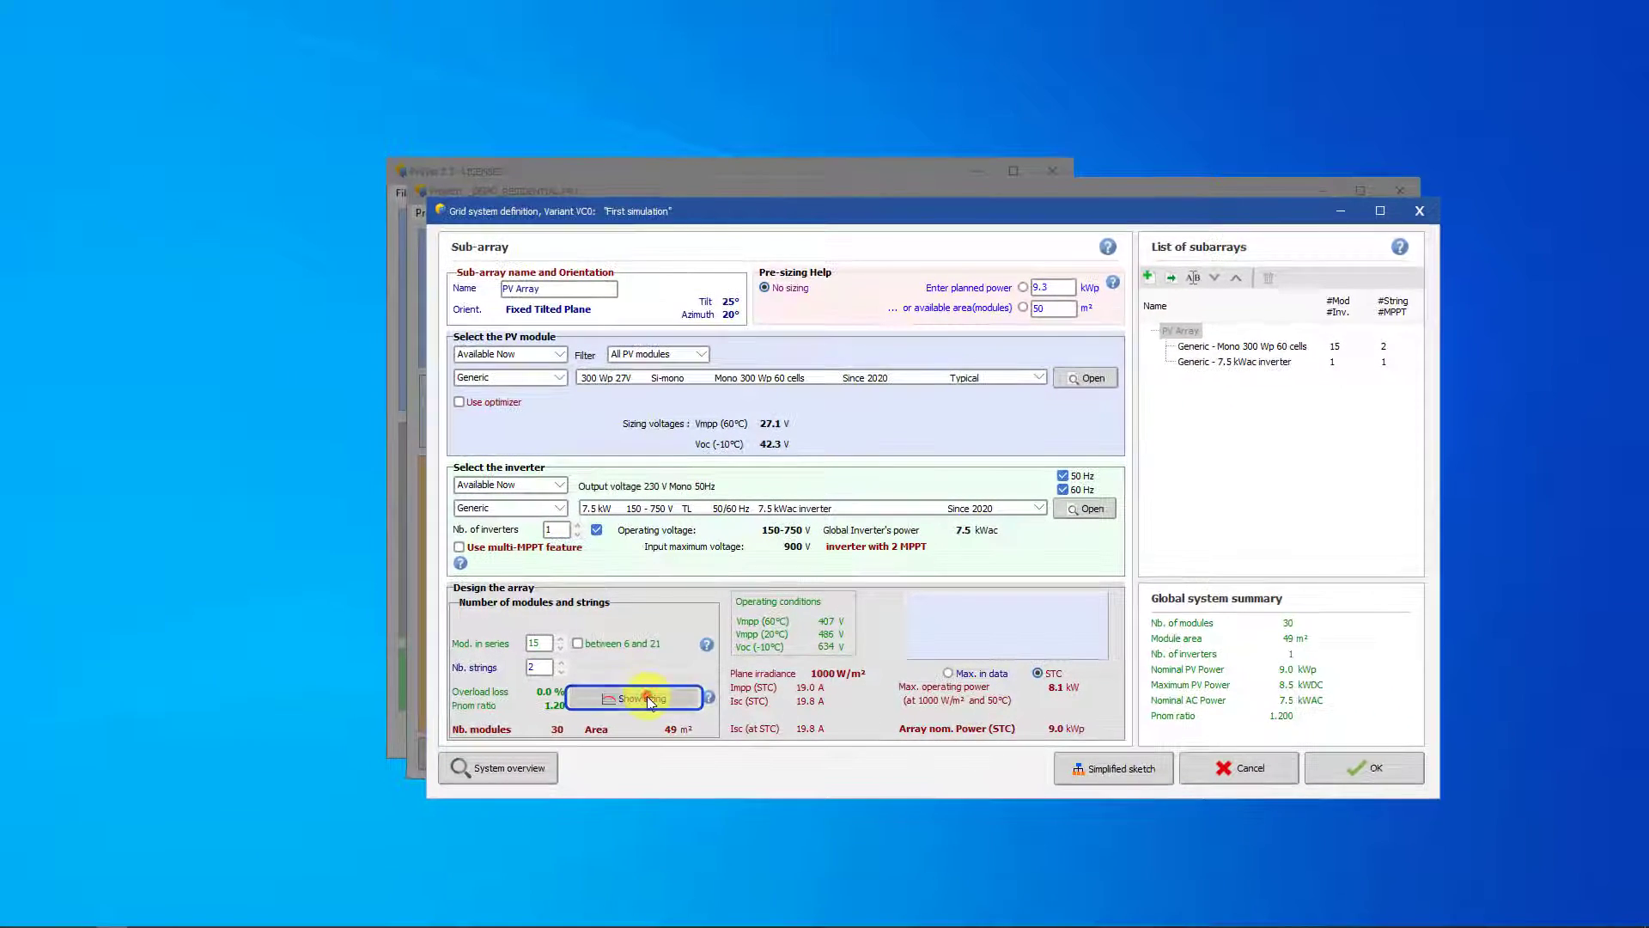
- Show the array/inverter sizing conditions and arrange that window beside the grid system definition
{"action": "left_click", "coordinate": [593, 769]}
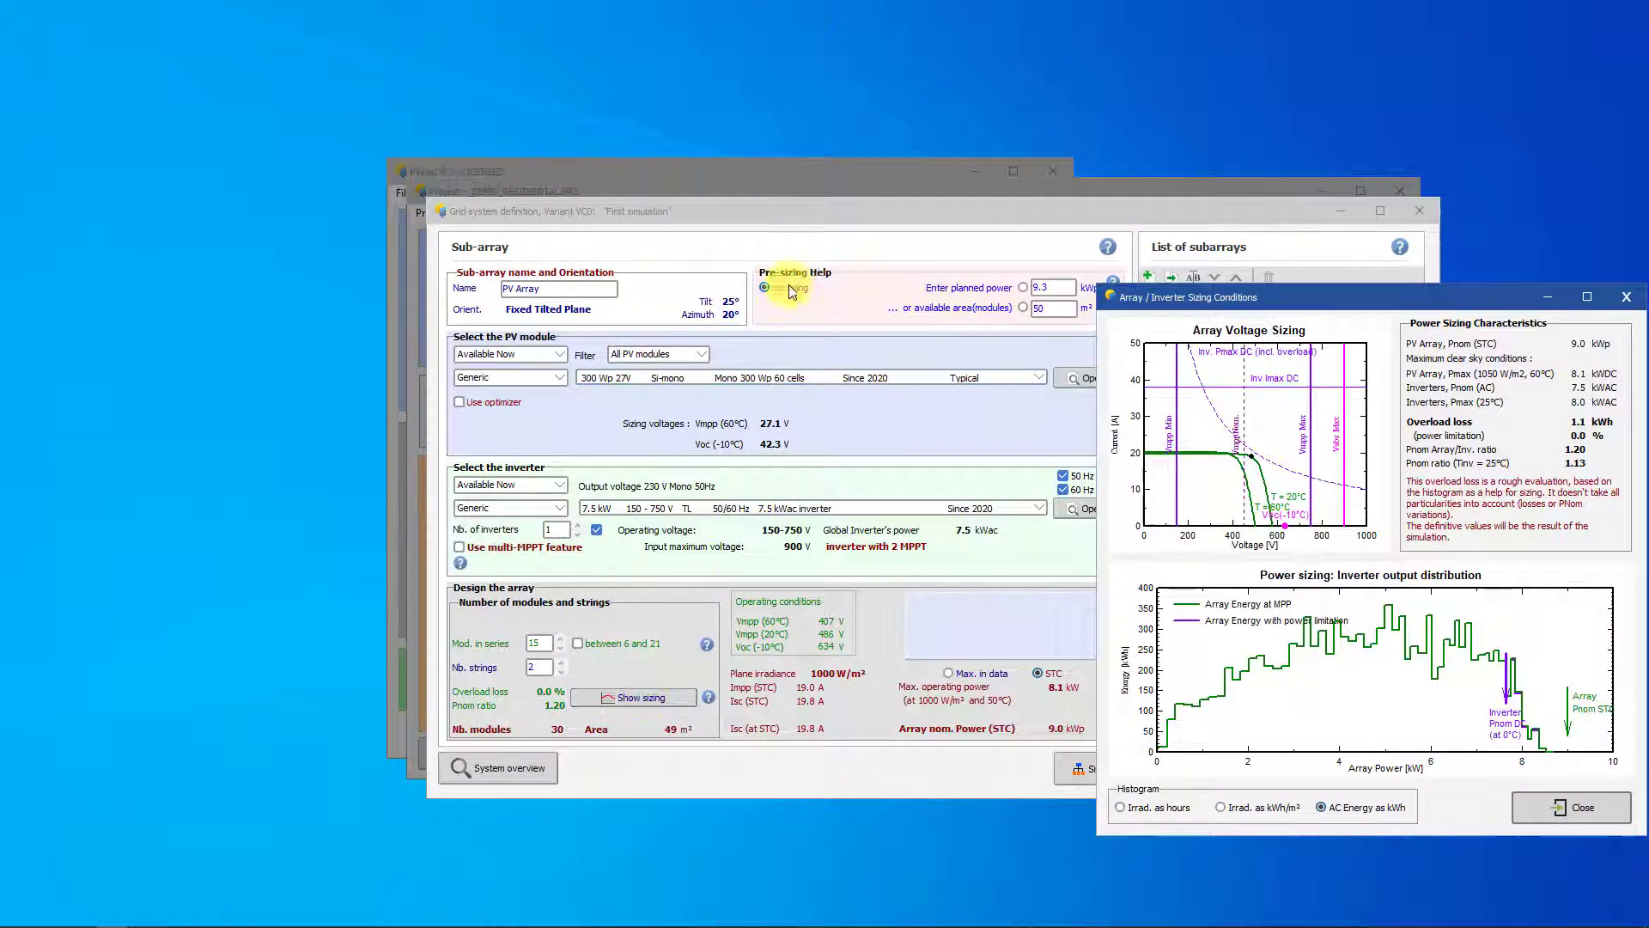
{"action": "left_click_drag", "start_coordinate": [802, 213], "coordinate": [392, 214]}
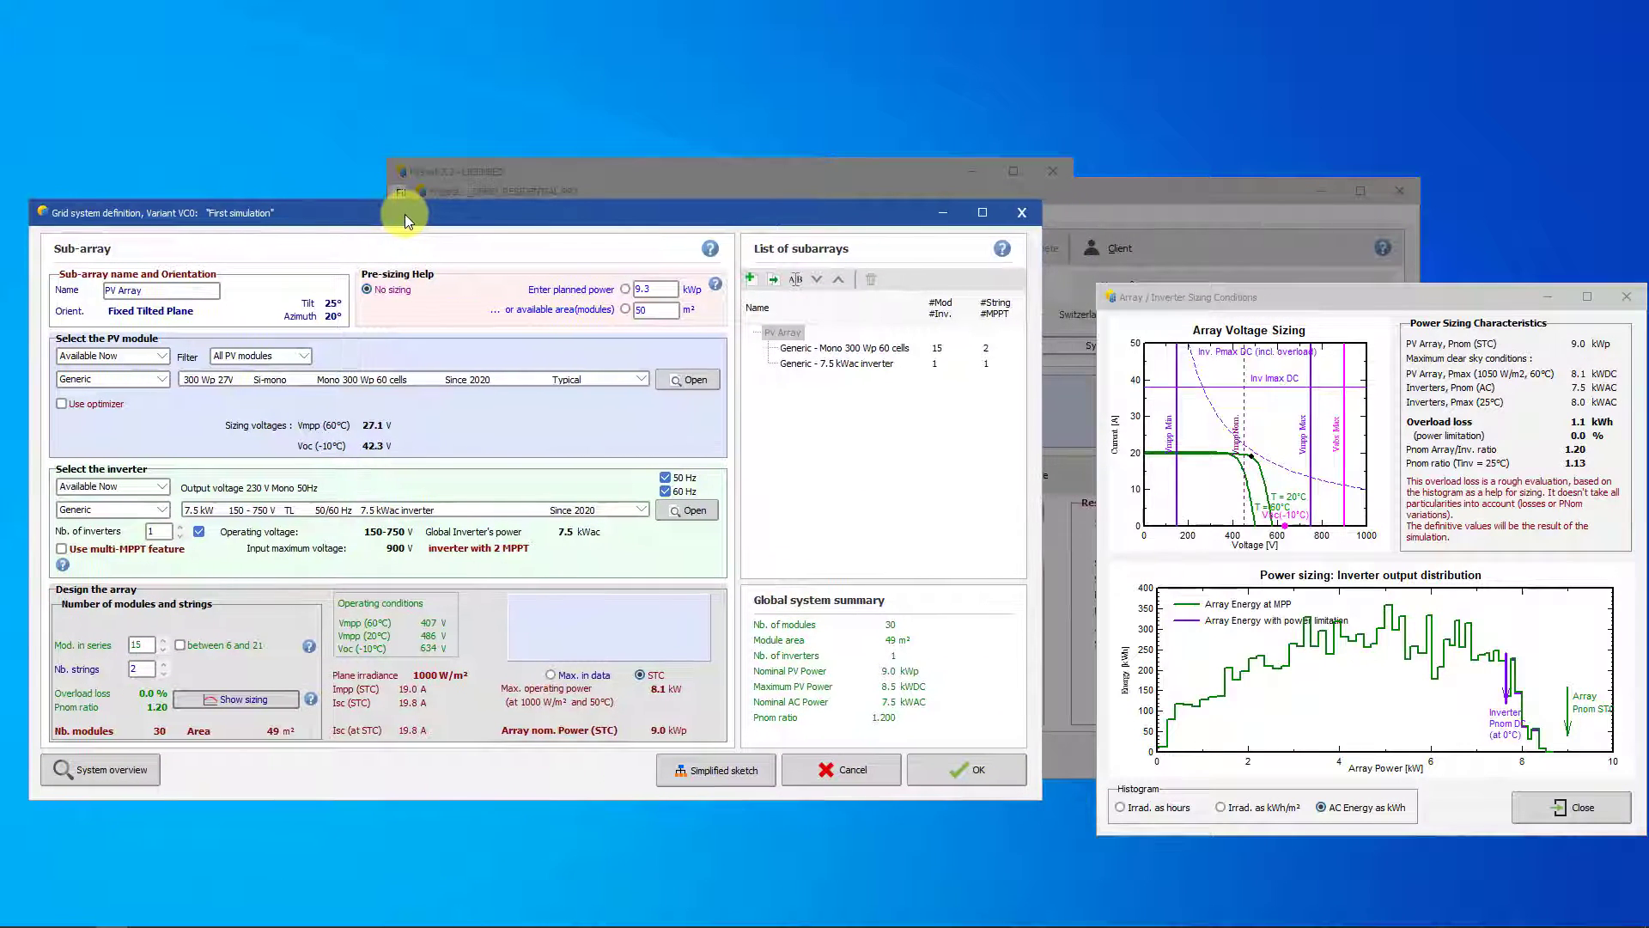
{"action": "left_click_drag", "start_coordinate": [1213, 292], "coordinate": [1174, 246]}
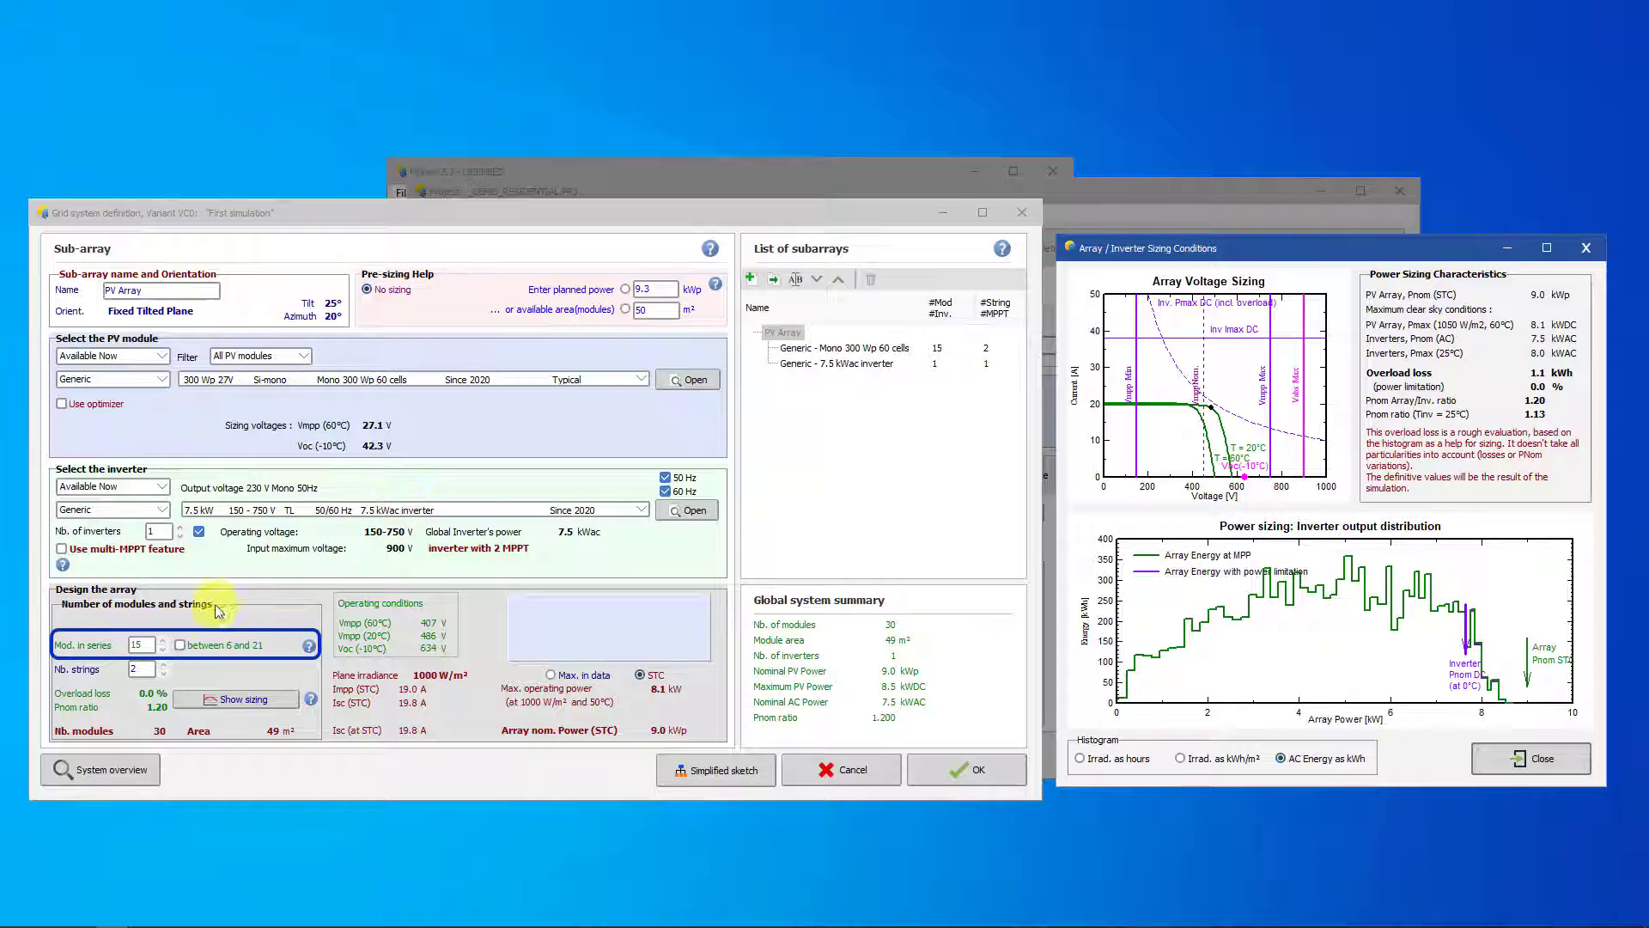
- Raise the number of modules in series step by step to 22, past the allowed range
{"action": "left_click", "coordinate": [163, 640]}
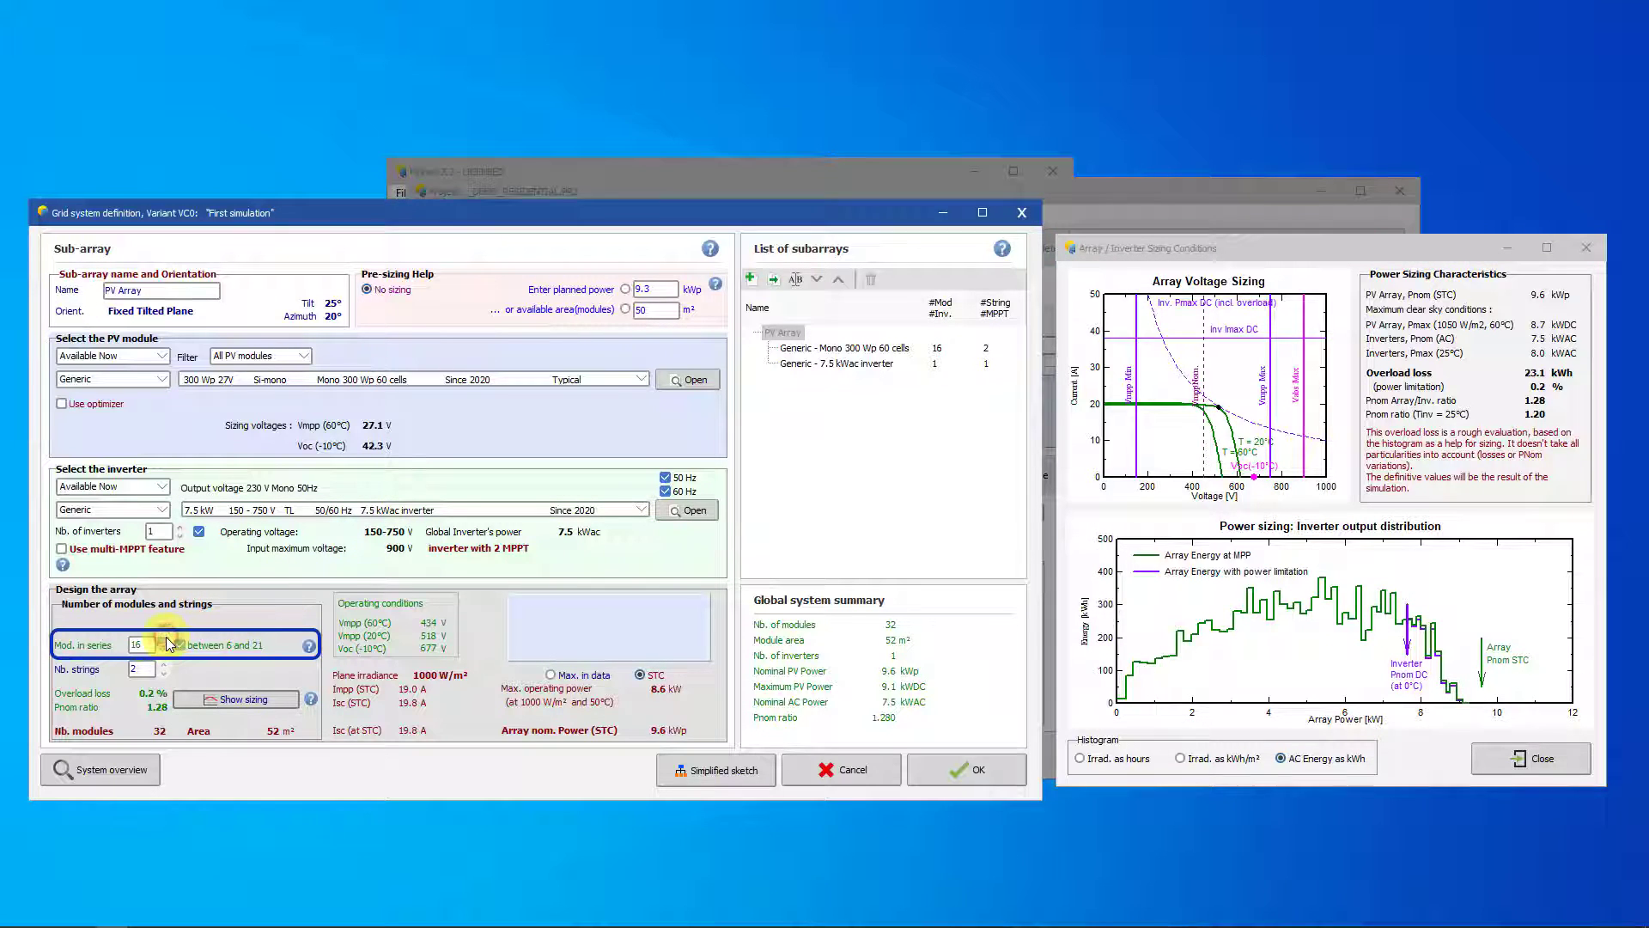
{"action": "left_click", "coordinate": [165, 640]}
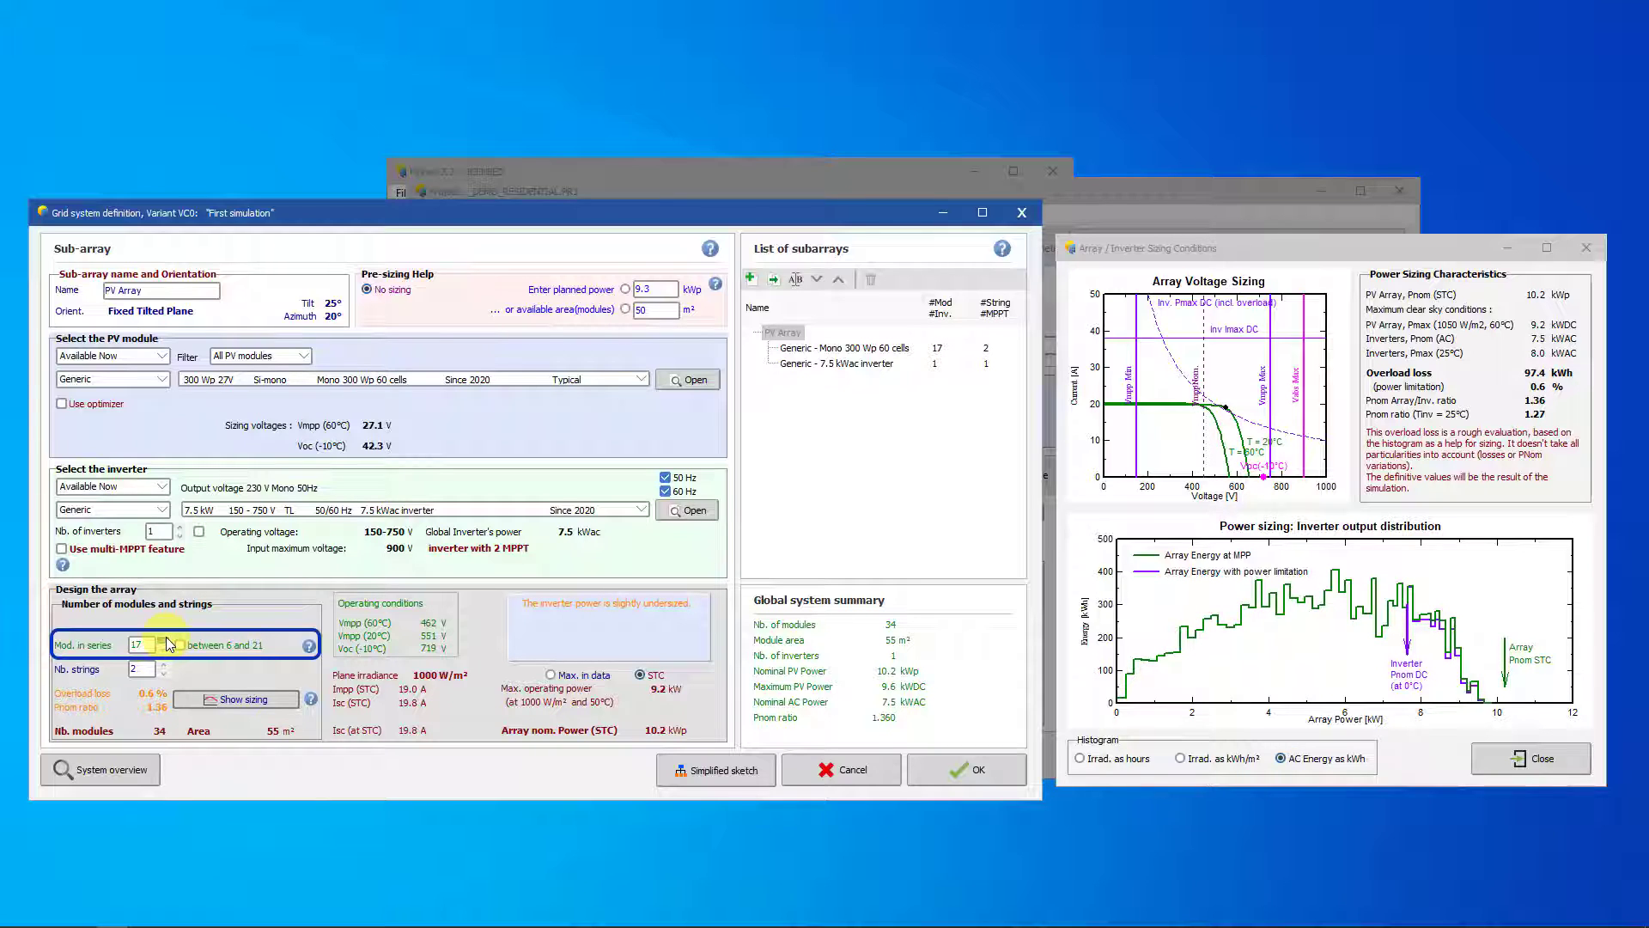
{"action": "left_click", "coordinate": [167, 640]}
{"action": "left_click", "coordinate": [166, 640]}
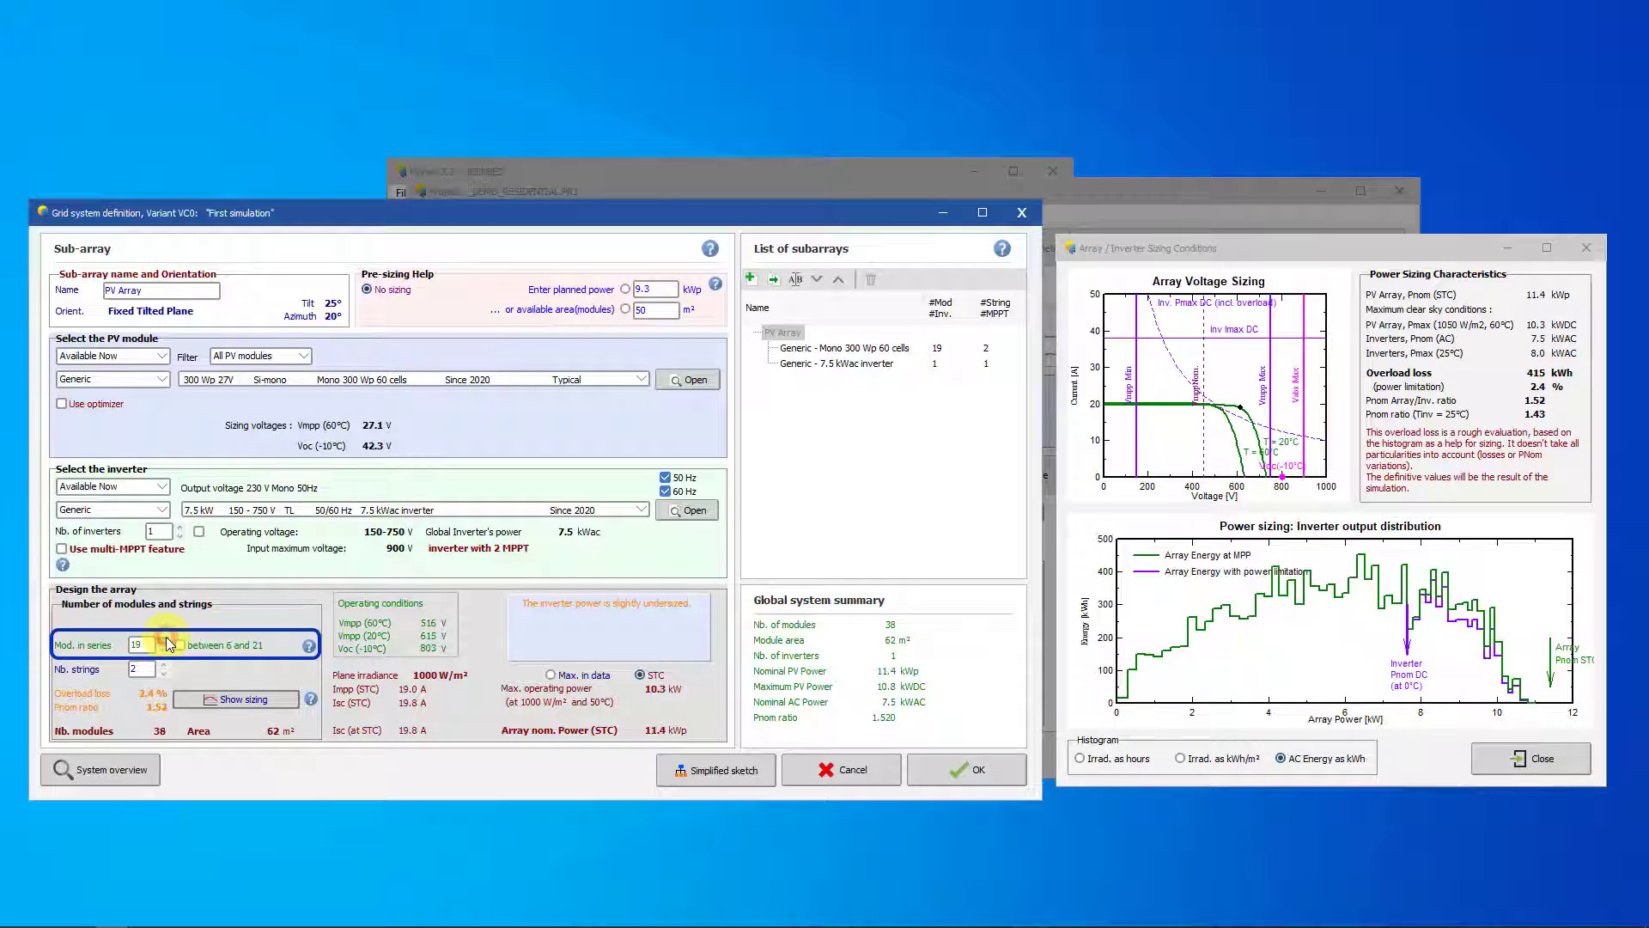
{"action": "left_click", "coordinate": [166, 640]}
{"action": "left_click", "coordinate": [166, 640]}
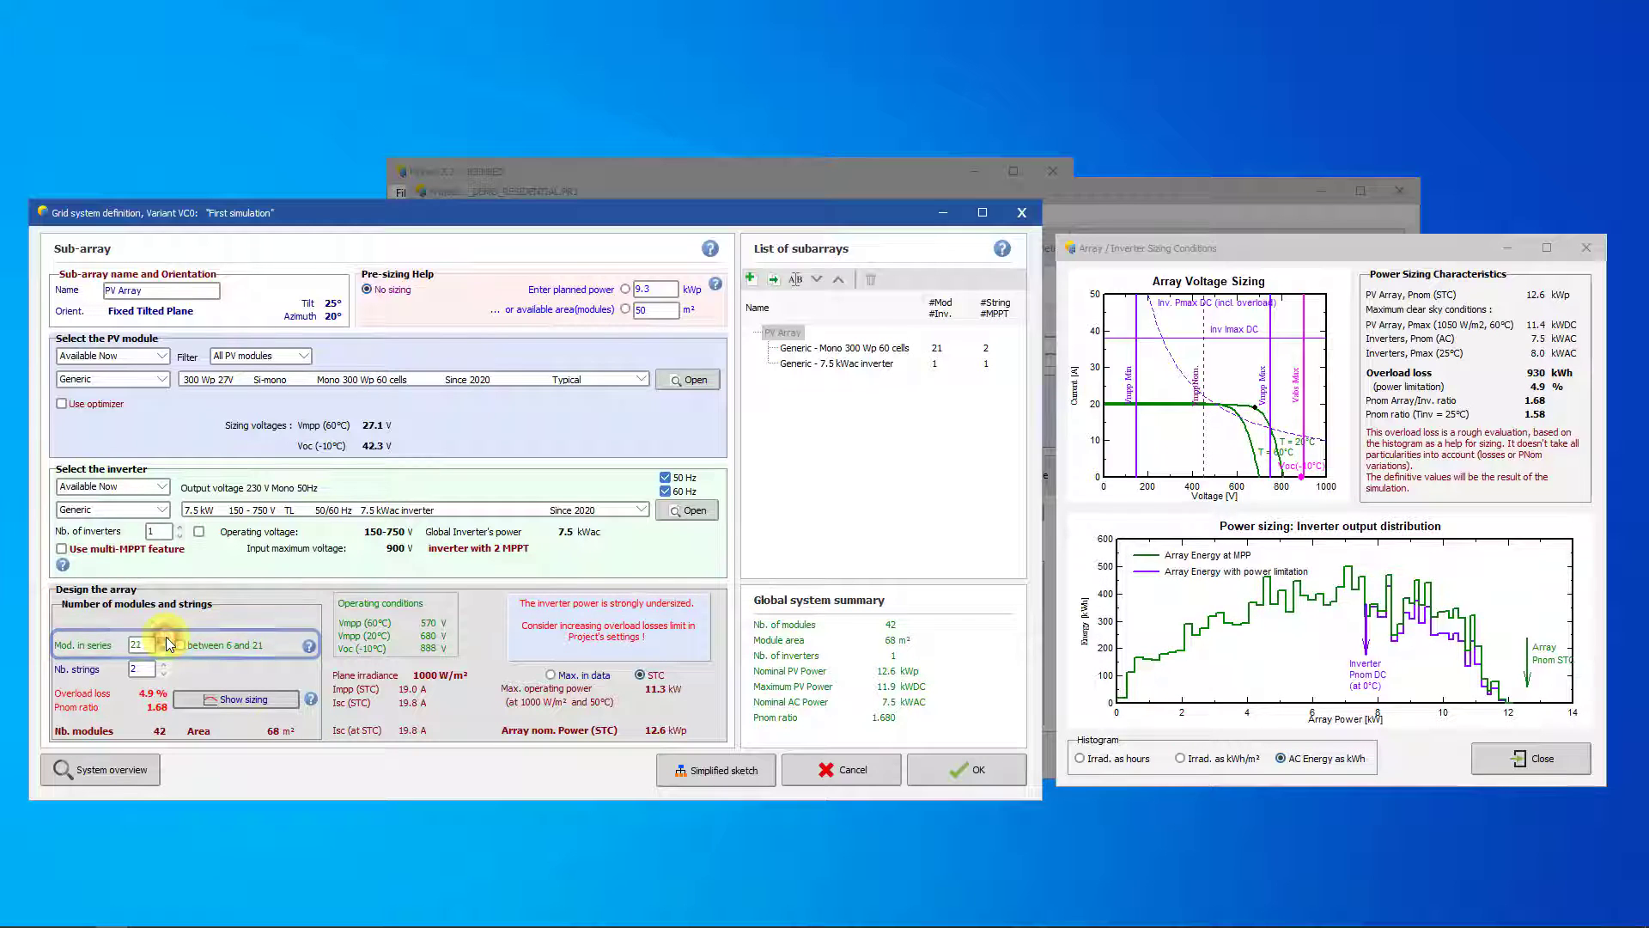
{"action": "left_click", "coordinate": [167, 640]}
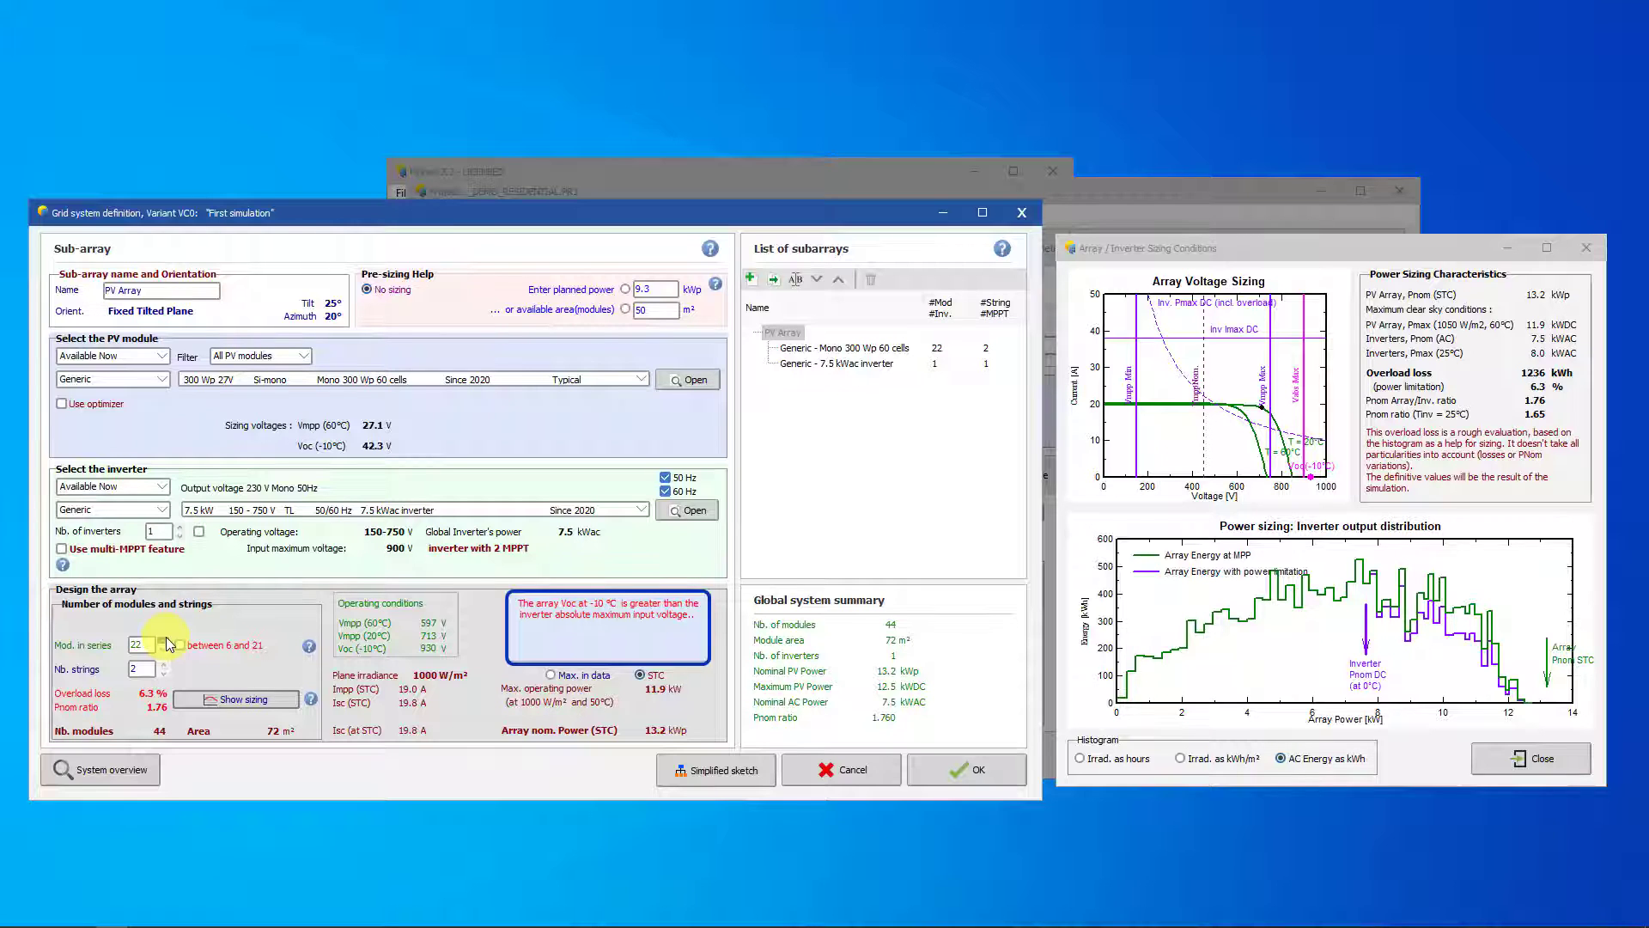
- Lower the number of modules in series step by step to 5, below the allowed range
{"action": "left_click", "coordinate": [165, 650]}
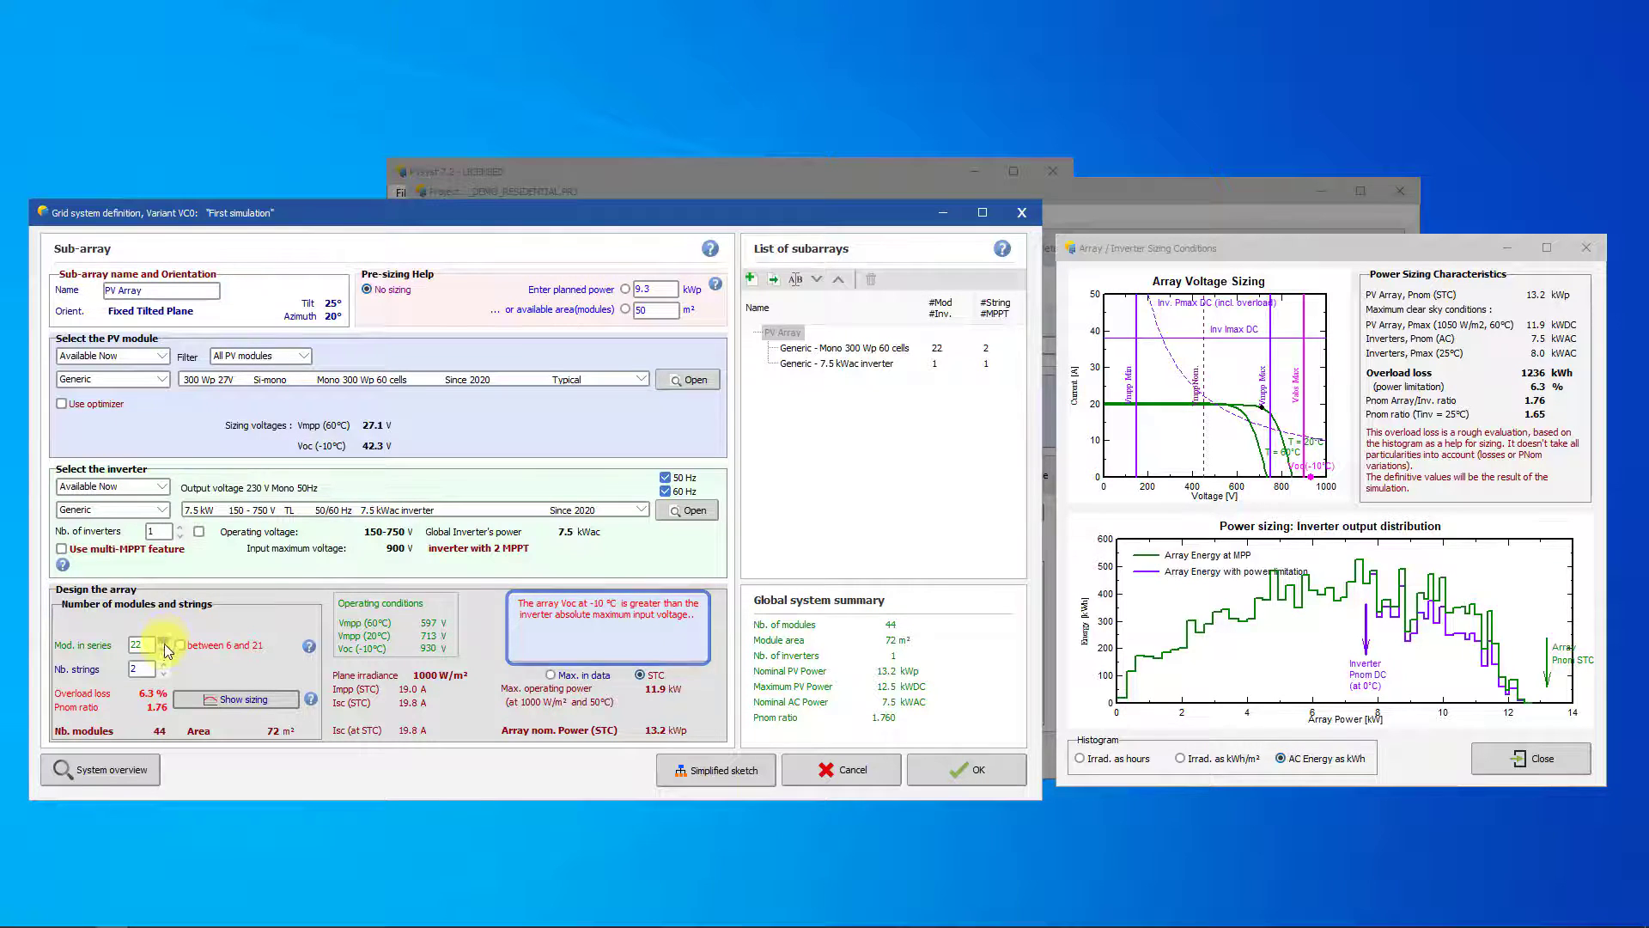
{"action": "left_click", "coordinate": [165, 650]}
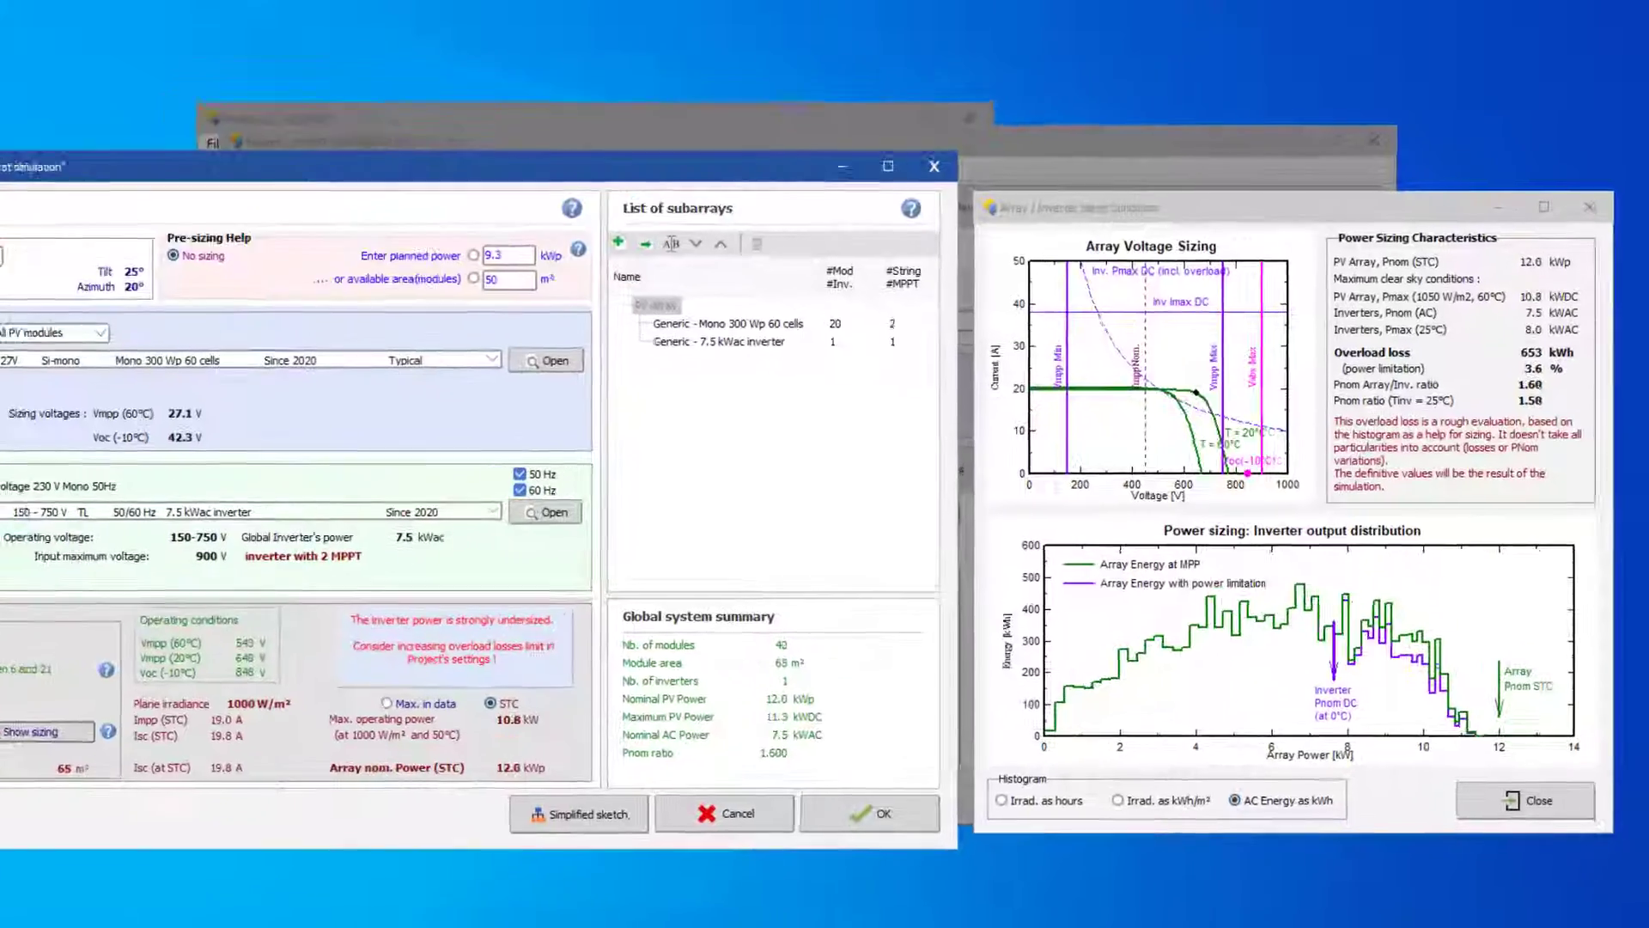
{"action": "left_click", "coordinate": [0, 673]}
{"action": "left_click", "coordinate": [0, 673]}
{"action": "left_click", "coordinate": [0, 673]}
{"action": "left_click", "coordinate": [0, 672]}
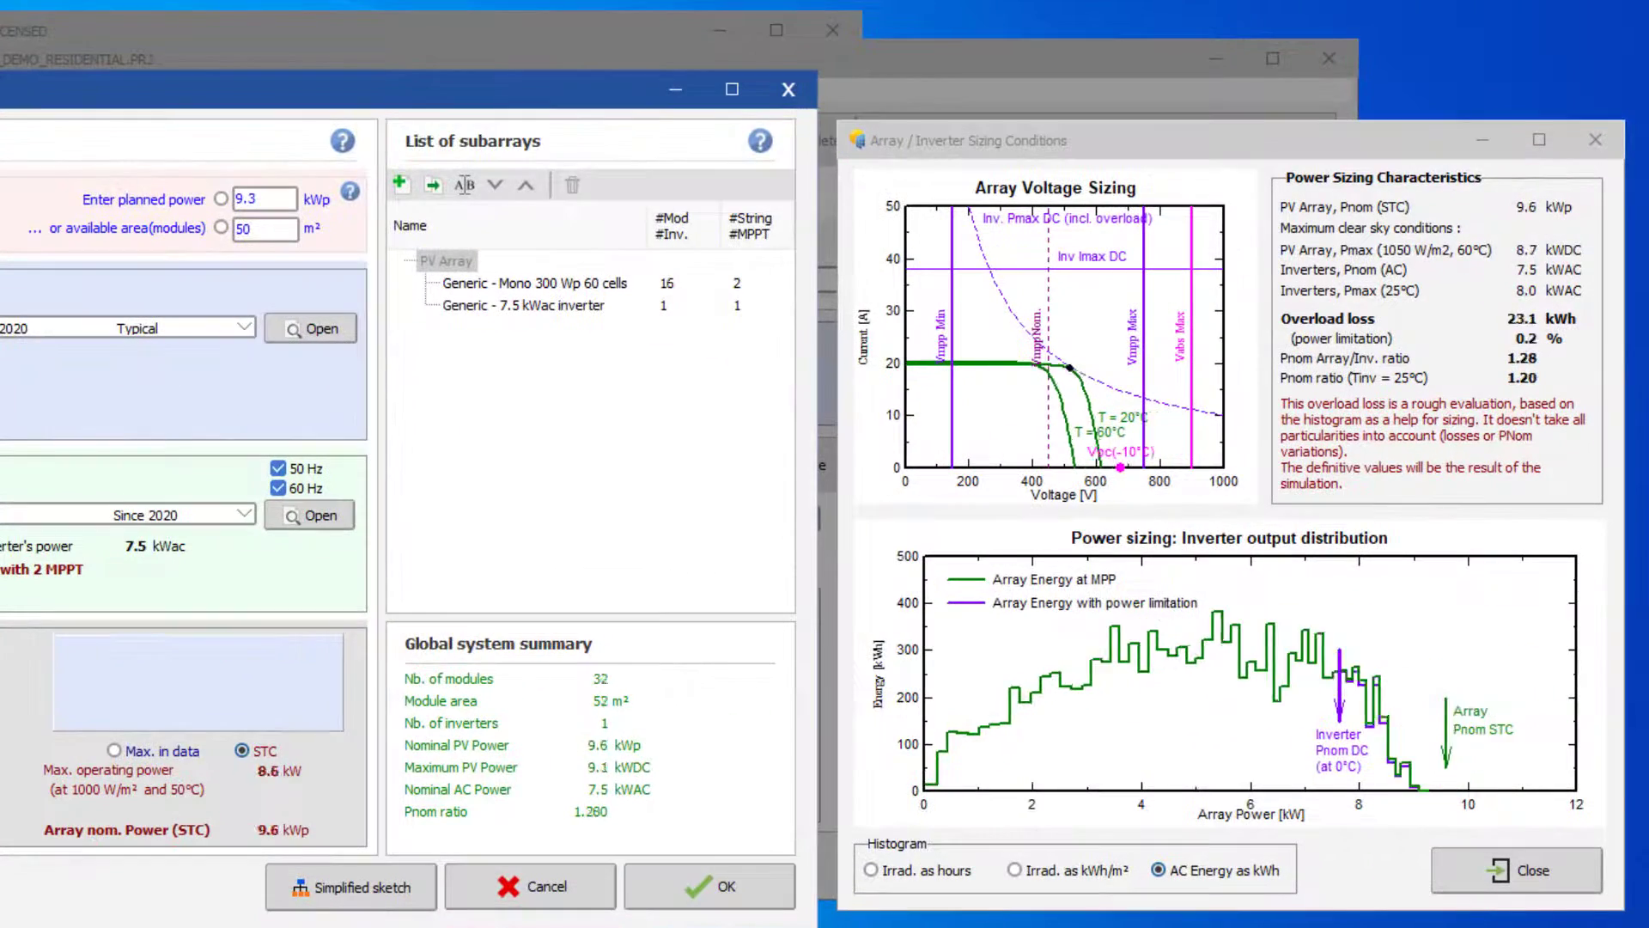
{"action": "left_click", "coordinate": [0, 673]}
{"action": "left_click", "coordinate": [0, 673]}
{"action": "left_click", "coordinate": [0, 673]}
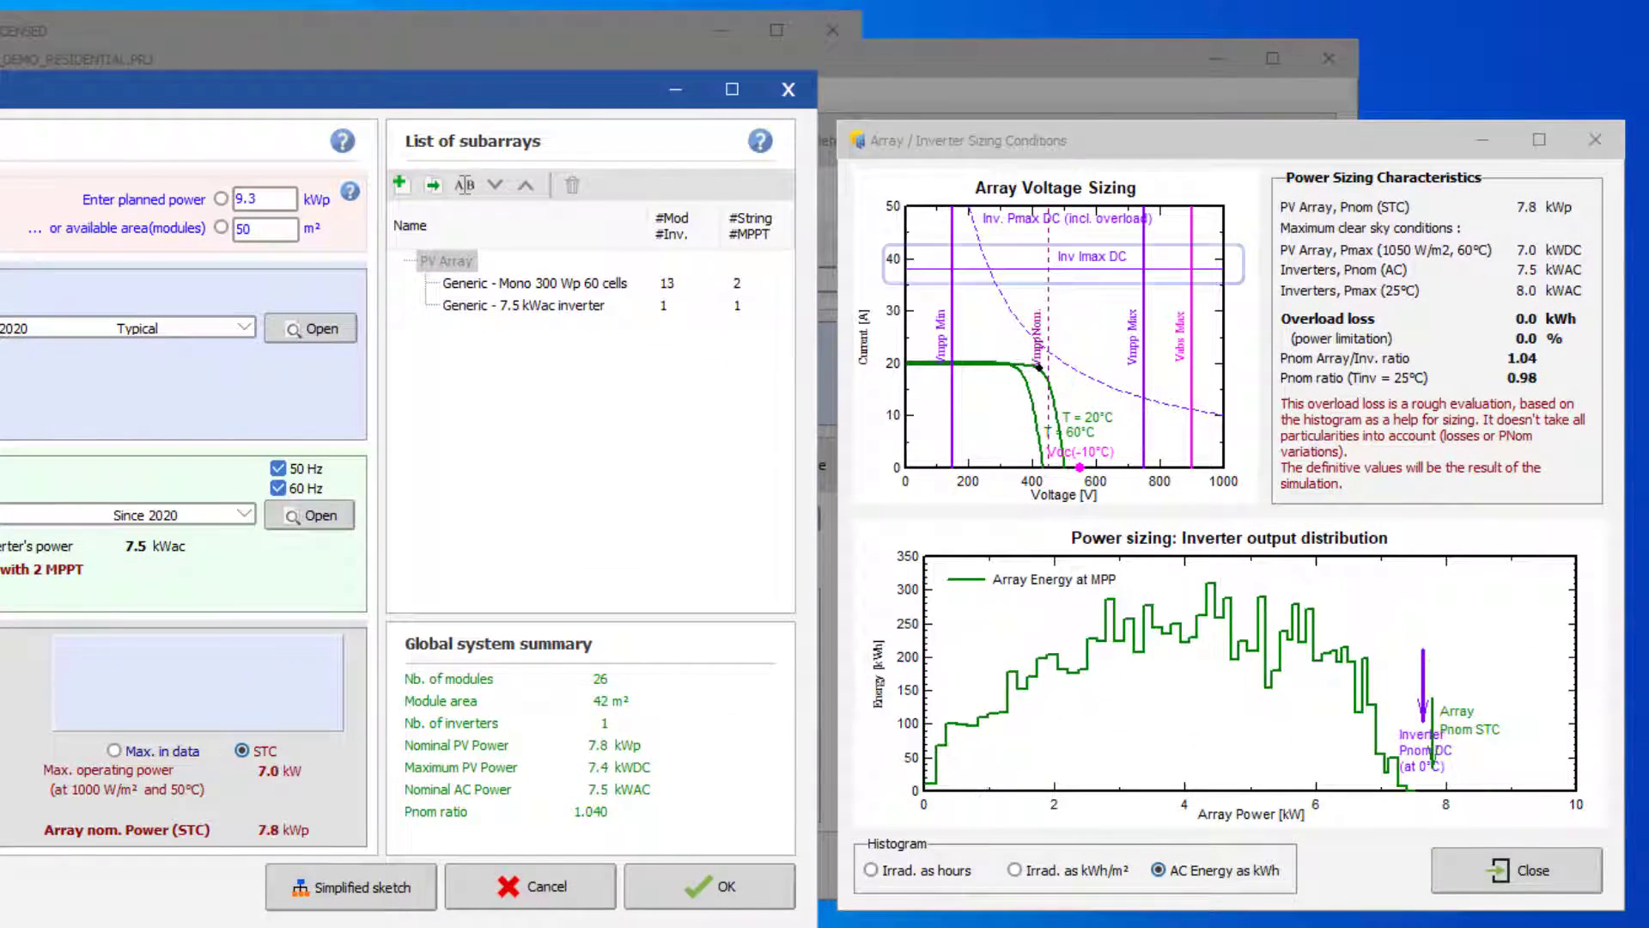
{"action": "left_click", "coordinate": [0, 672]}
{"action": "left_click", "coordinate": [0, 673]}
{"action": "left_click", "coordinate": [0, 672]}
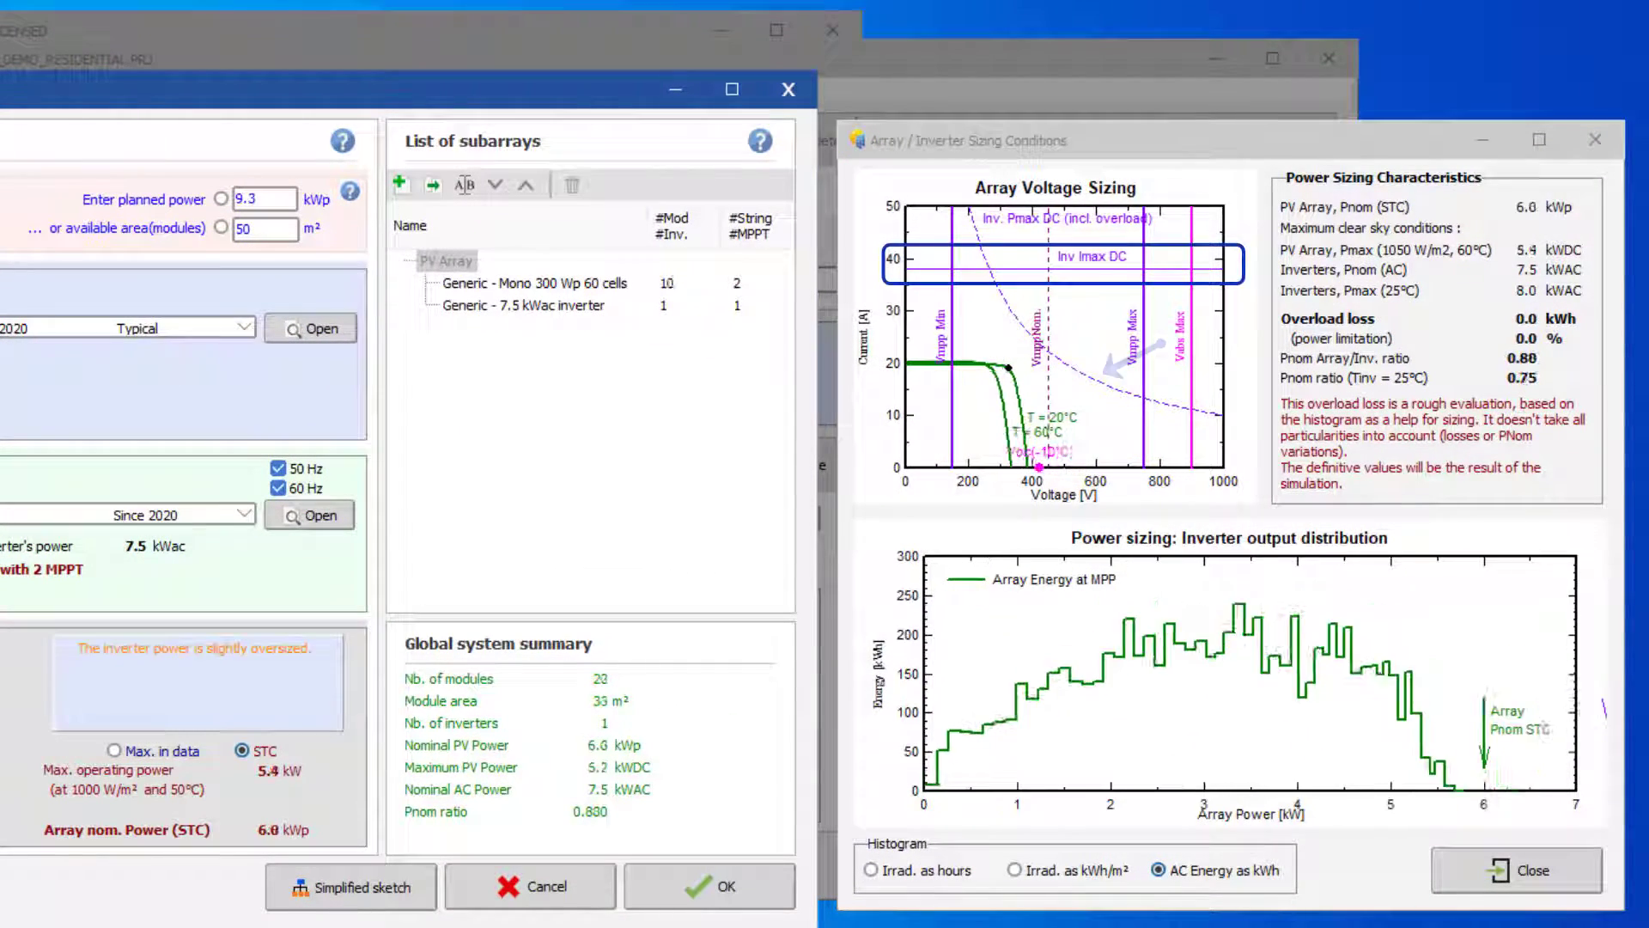
{"action": "left_click", "coordinate": [0, 672]}
{"action": "left_click", "coordinate": [0, 672]}
{"action": "left_click", "coordinate": [0, 673]}
{"action": "left_click", "coordinate": [0, 673]}
{"action": "left_click", "coordinate": [0, 673]}
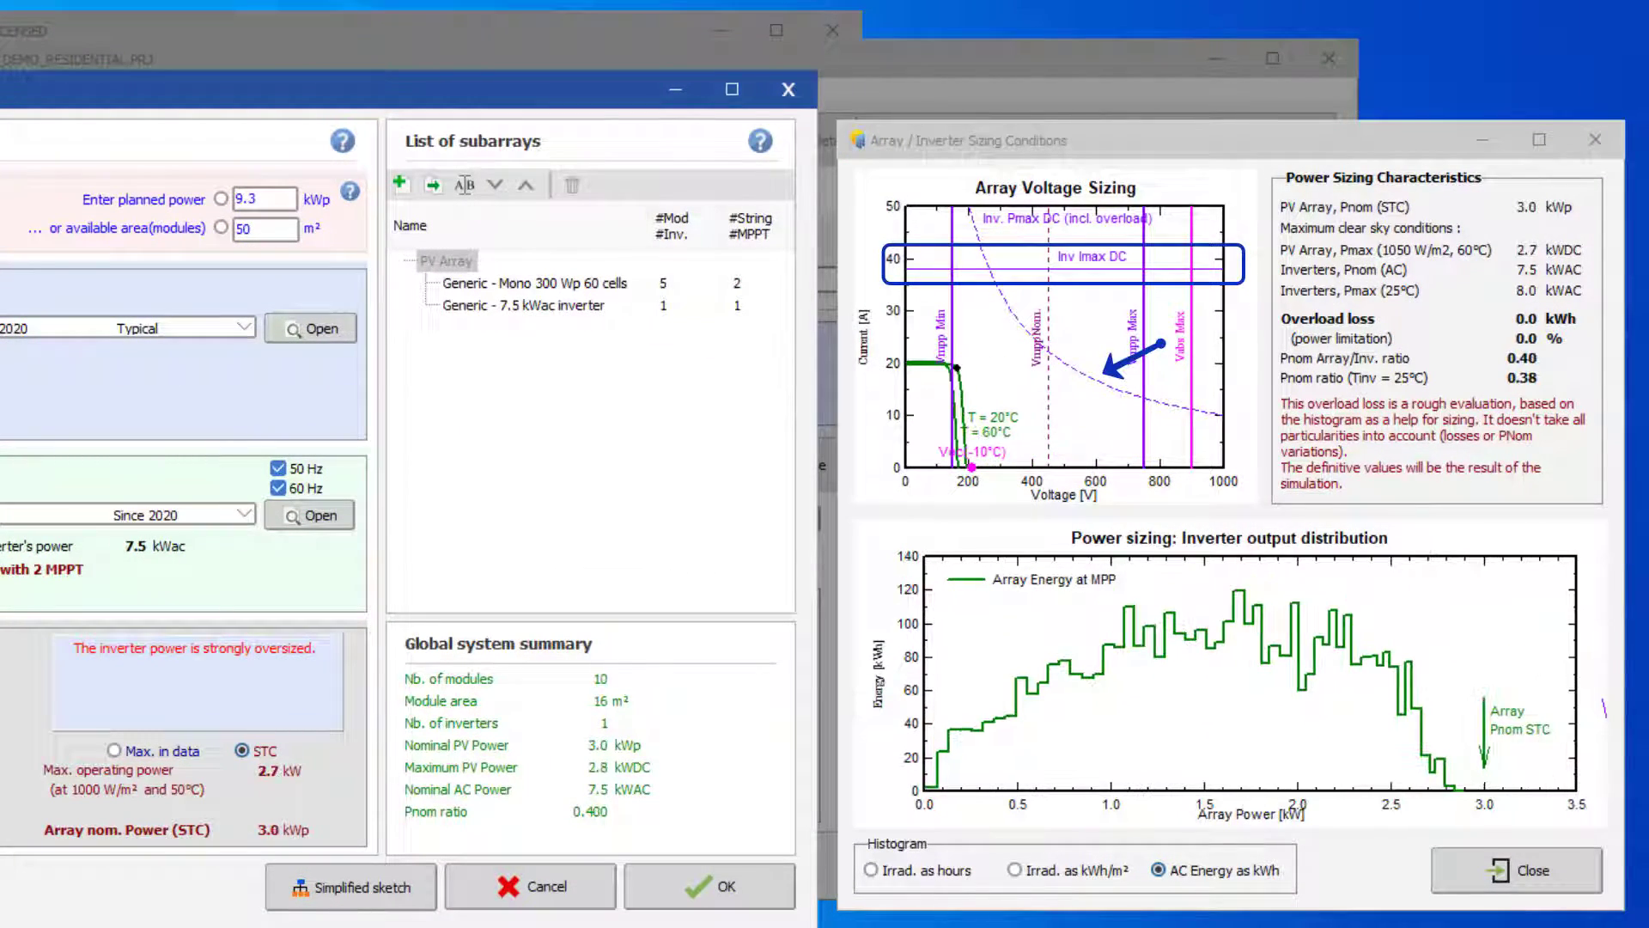
- Bring the number of modules in series back up to 15
{"action": "left_click", "coordinate": [0, 662]}
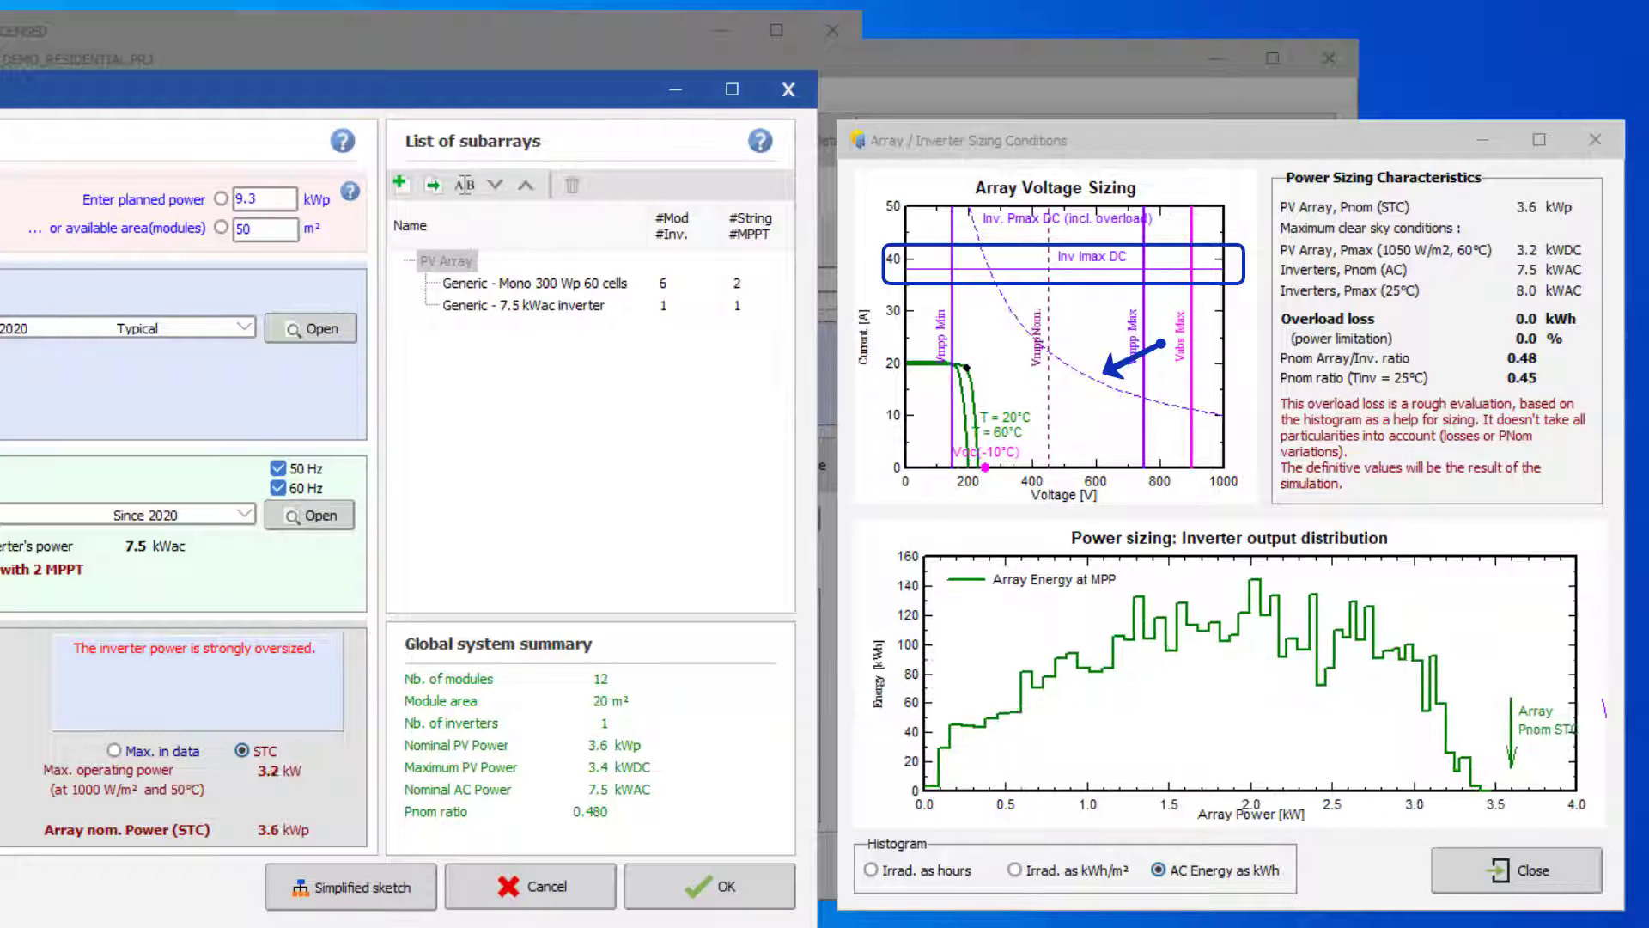
{"action": "left_click", "coordinate": [0, 662]}
{"action": "left_click", "coordinate": [0, 662]}
{"action": "left_click", "coordinate": [0, 663]}
{"action": "left_click", "coordinate": [0, 662]}
{"action": "left_click", "coordinate": [0, 663]}
{"action": "left_click", "coordinate": [0, 663]}
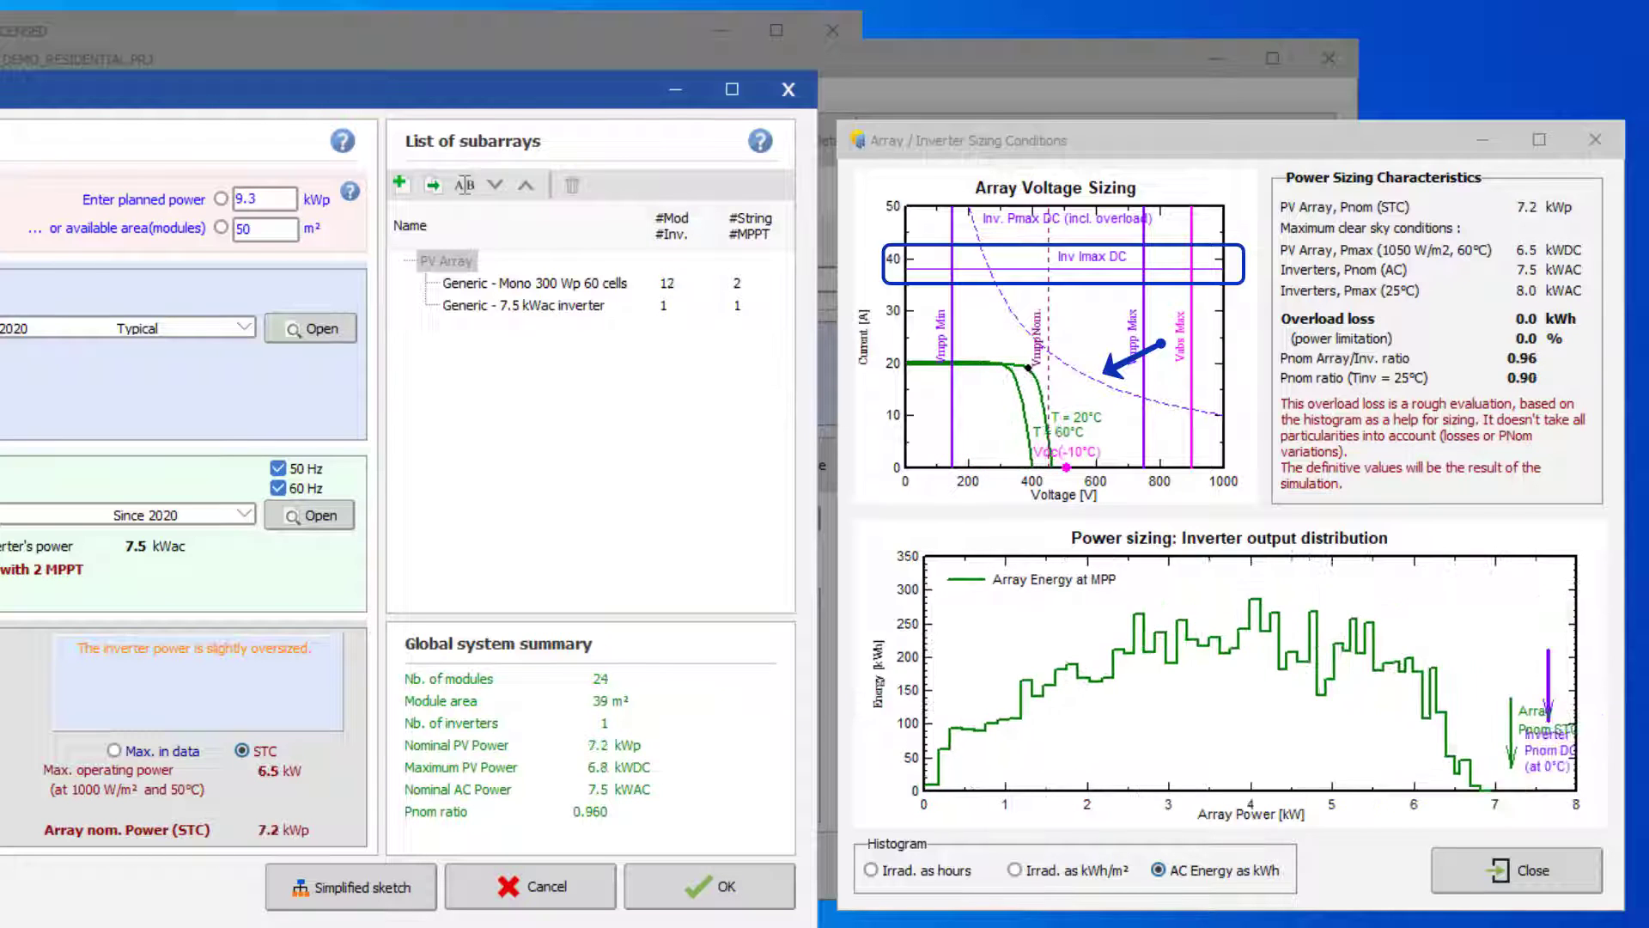
{"action": "left_click", "coordinate": [0, 662]}
{"action": "left_click", "coordinate": [0, 663]}
{"action": "left_click", "coordinate": [0, 662]}
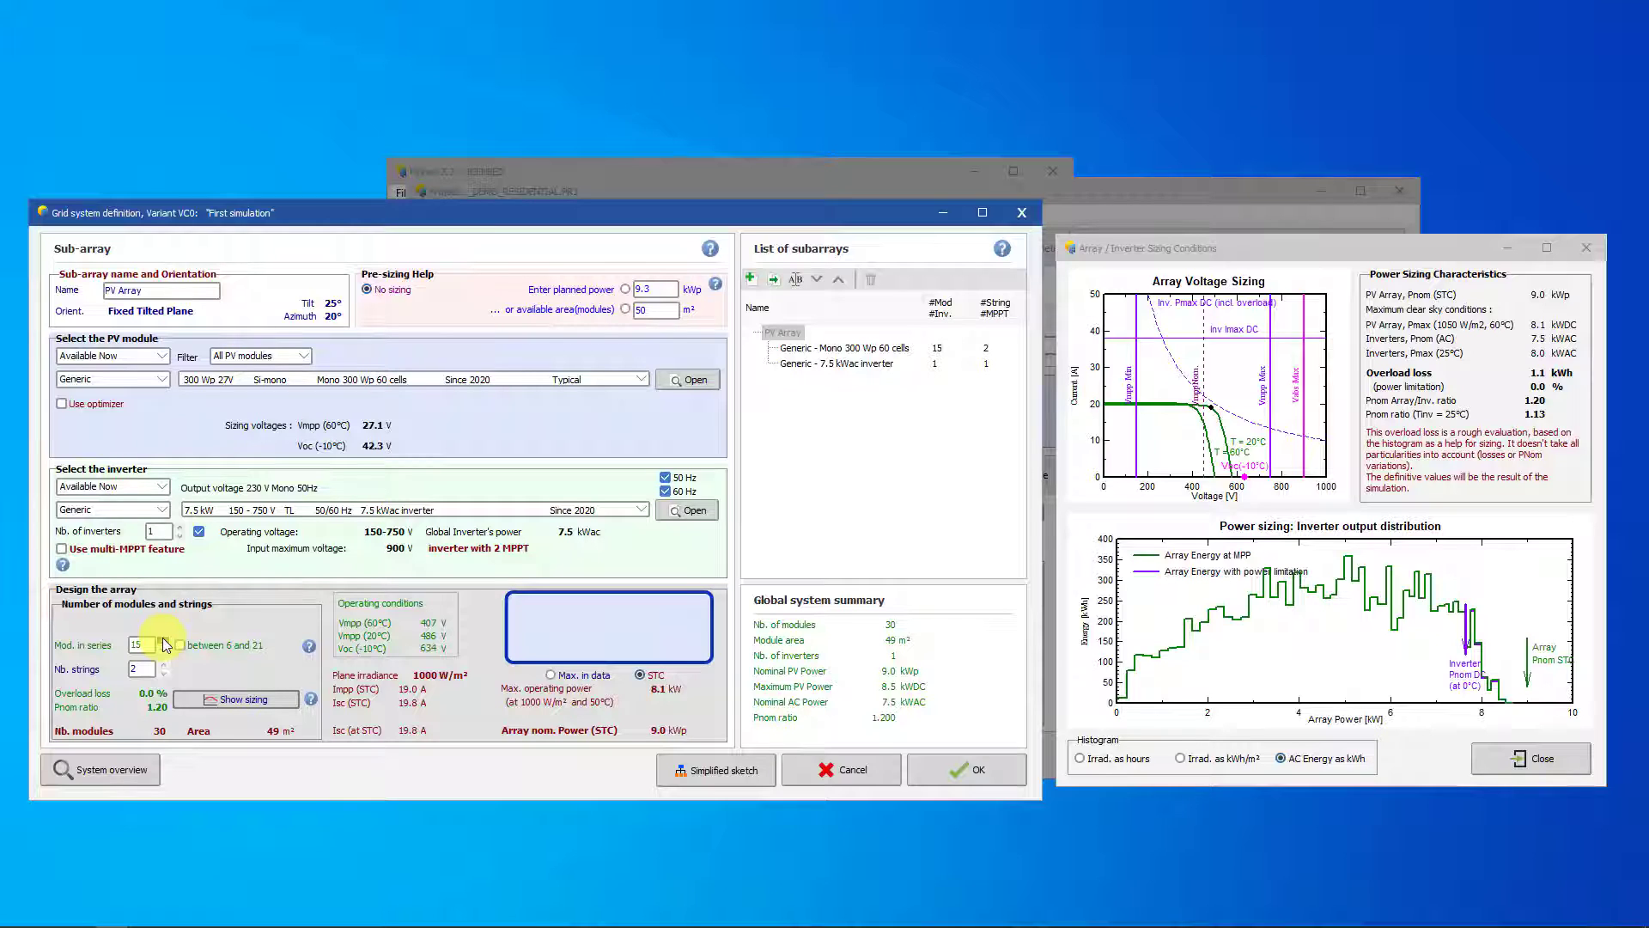
- Increase the modules in series to 20 to test an undersized inverter
{"action": "left_click", "coordinate": [163, 640]}
{"action": "left_click", "coordinate": [163, 640]}
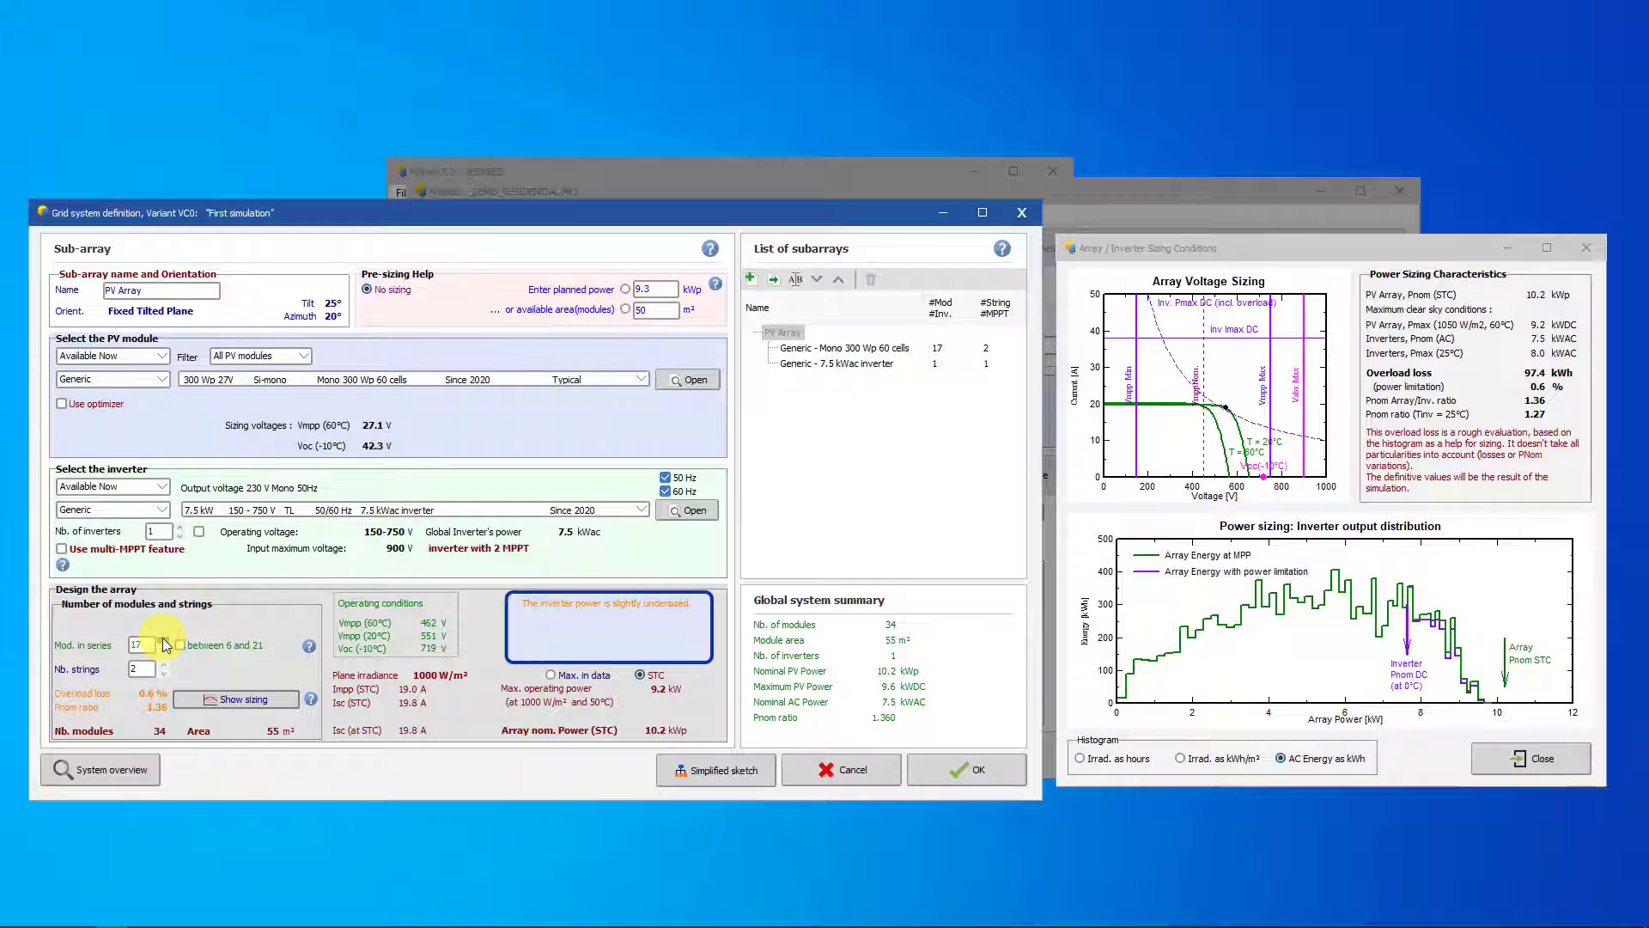
{"action": "left_click", "coordinate": [164, 640]}
{"action": "left_click", "coordinate": [163, 640]}
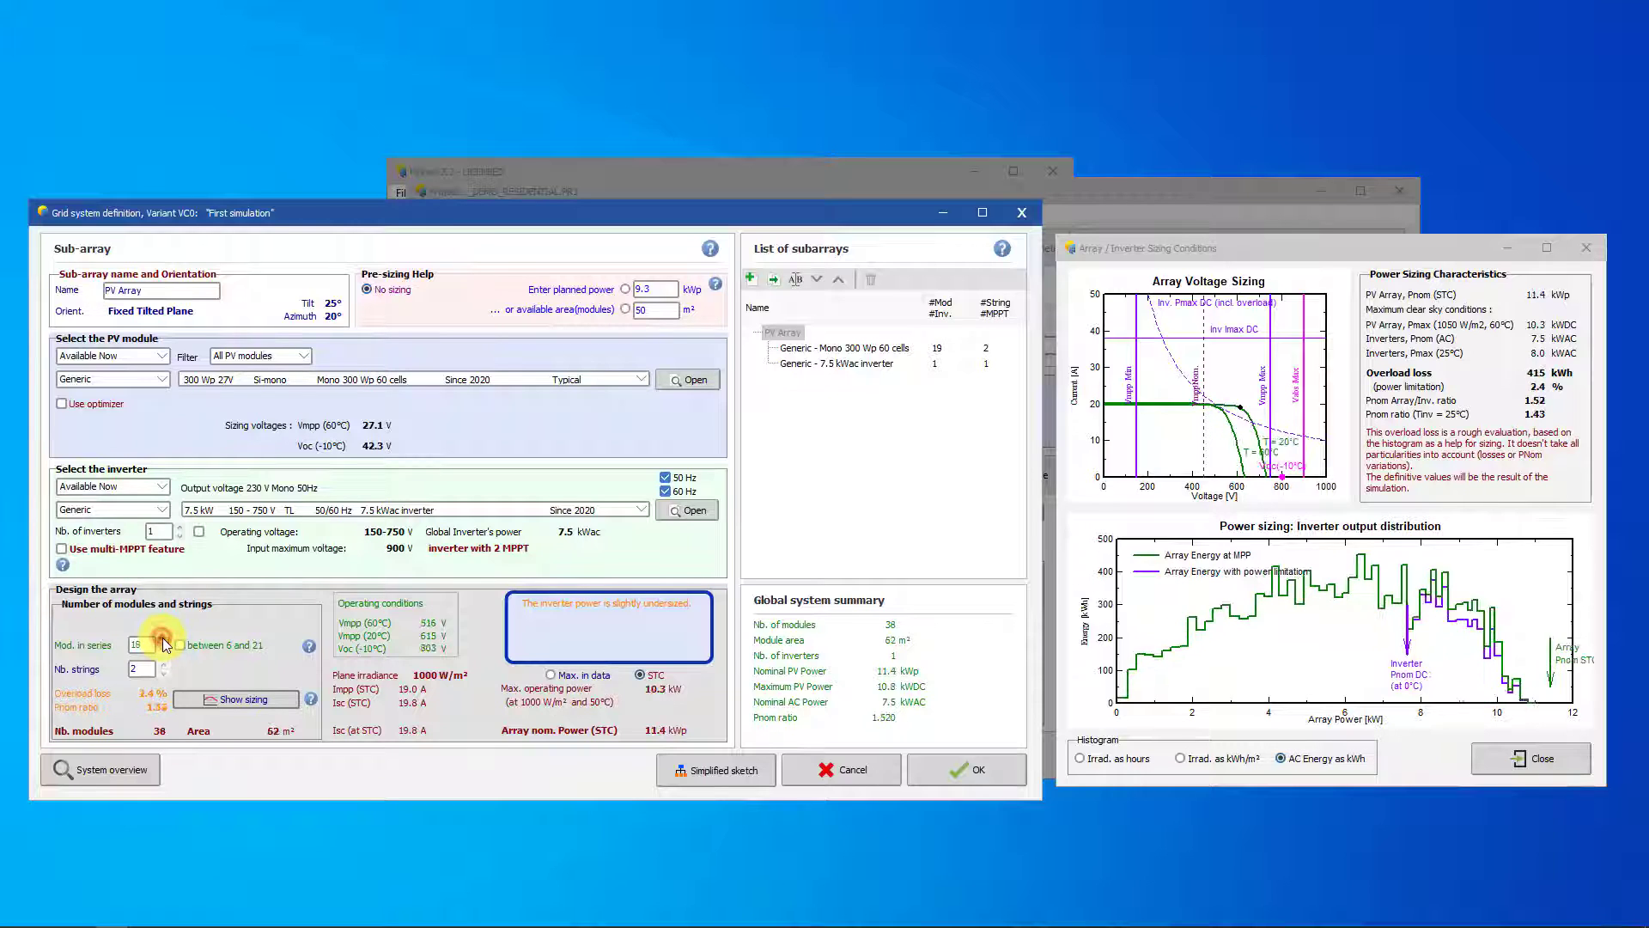
{"action": "left_click", "coordinate": [163, 640]}
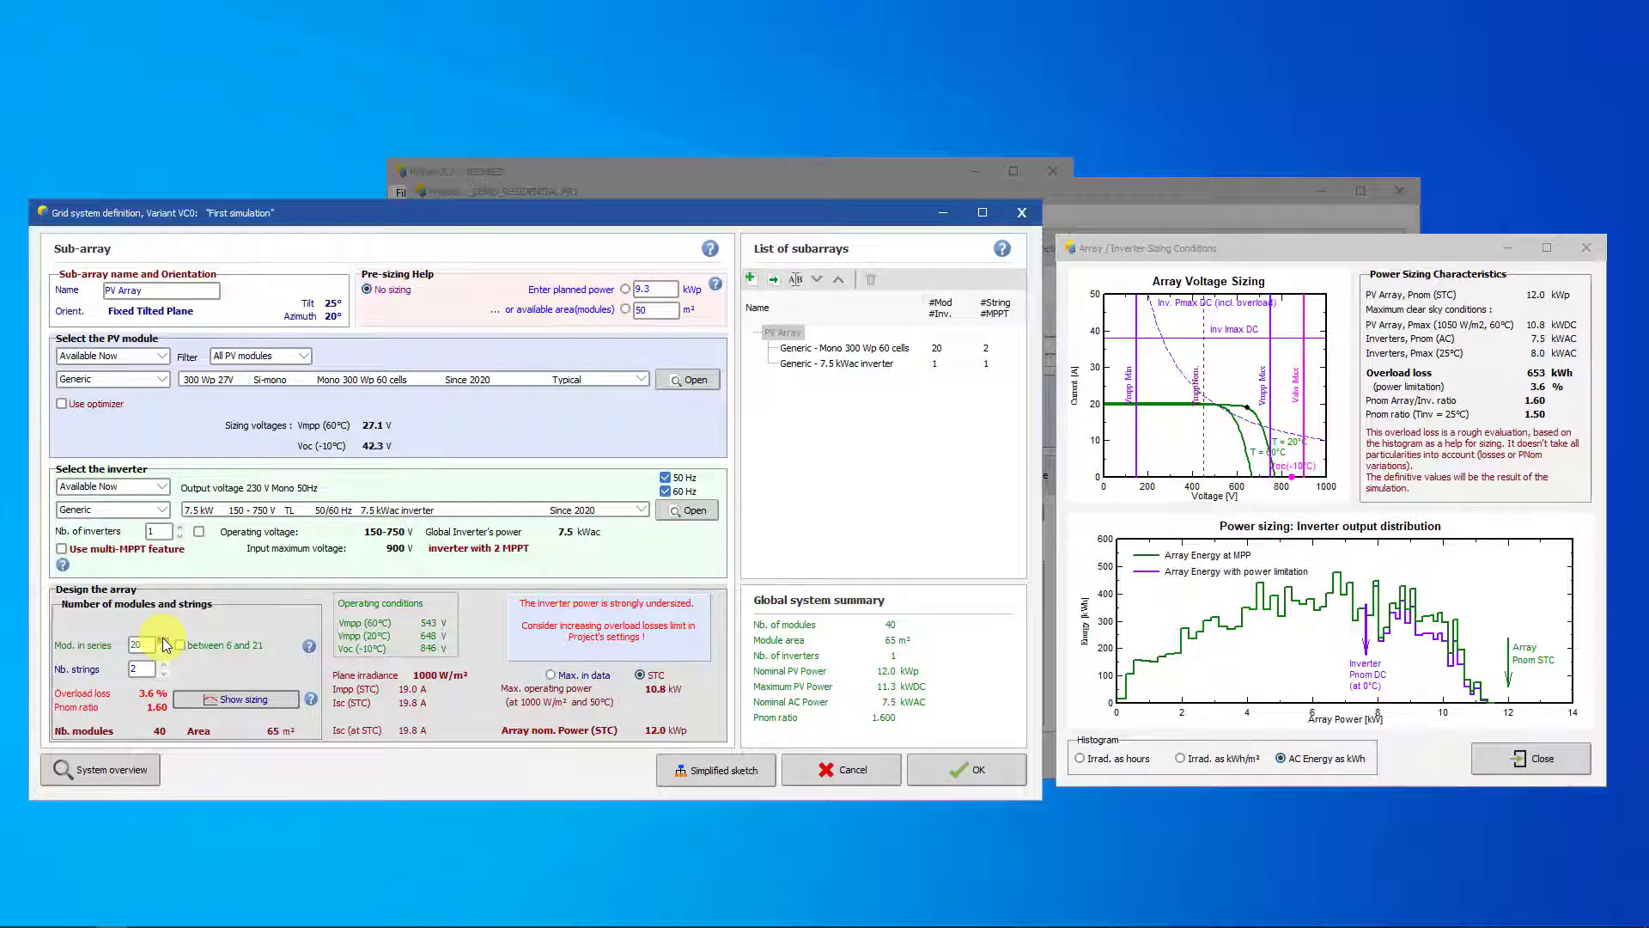
- Reduce the modules in series back to 15
{"action": "left_click", "coordinate": [163, 650]}
{"action": "left_click", "coordinate": [163, 651]}
{"action": "left_click", "coordinate": [164, 650]}
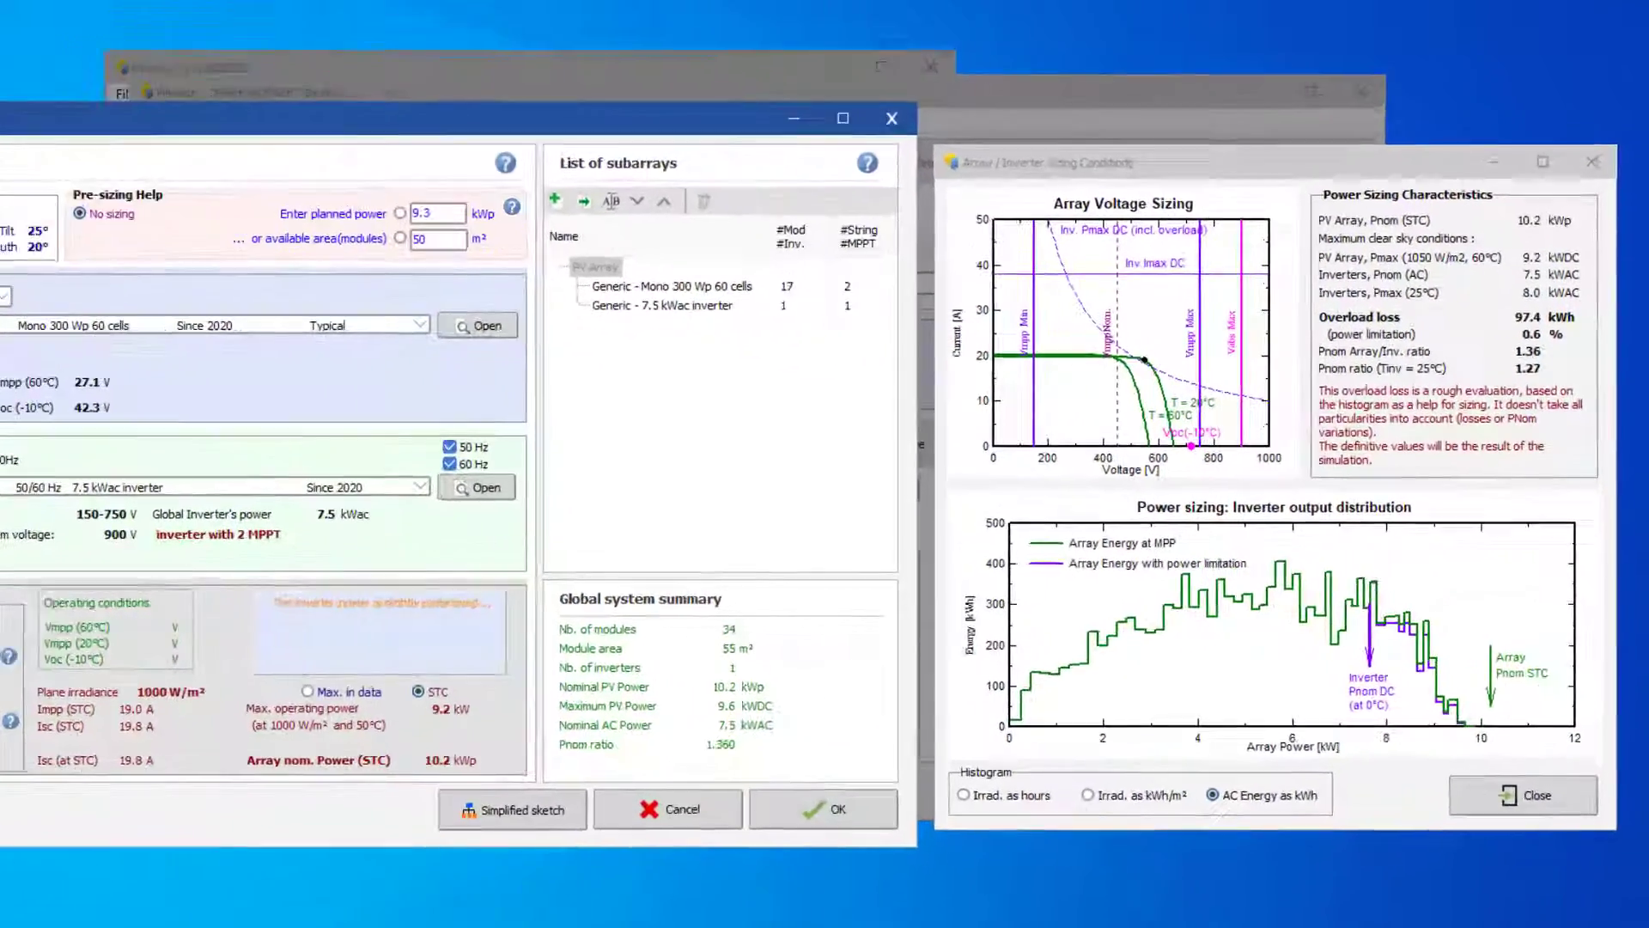
{"action": "left_click", "coordinate": [0, 659]}
{"action": "left_click", "coordinate": [0, 659]}
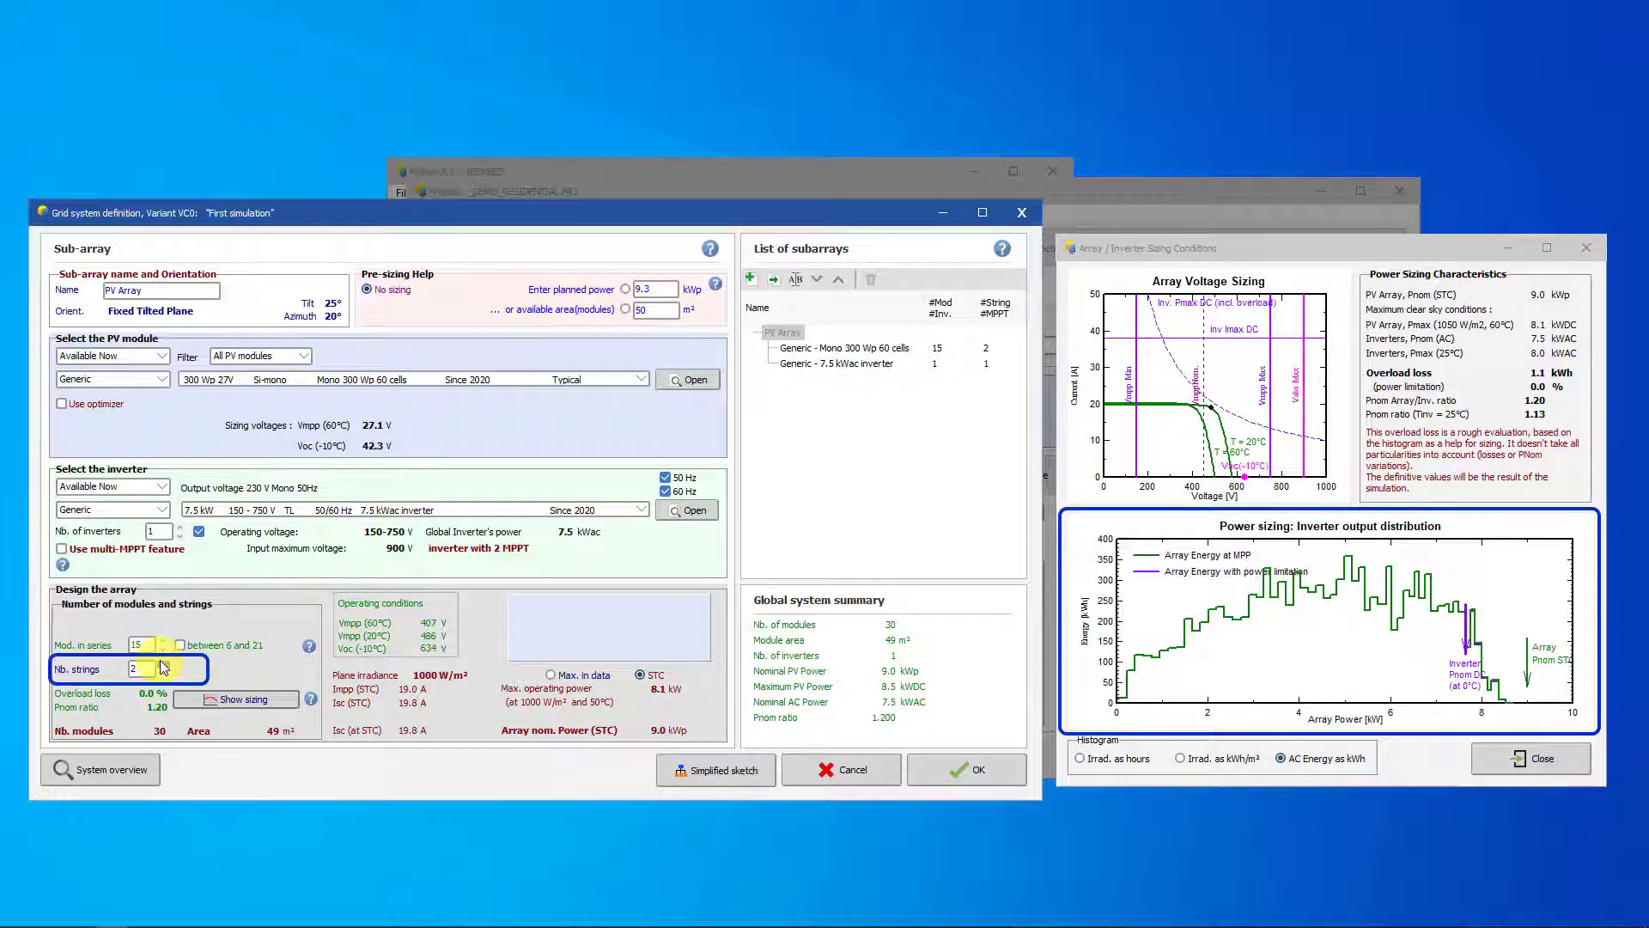
- With the number of strings set to 3, try 2 inverters and return to 1
{"action": "left_click", "coordinate": [163, 666]}
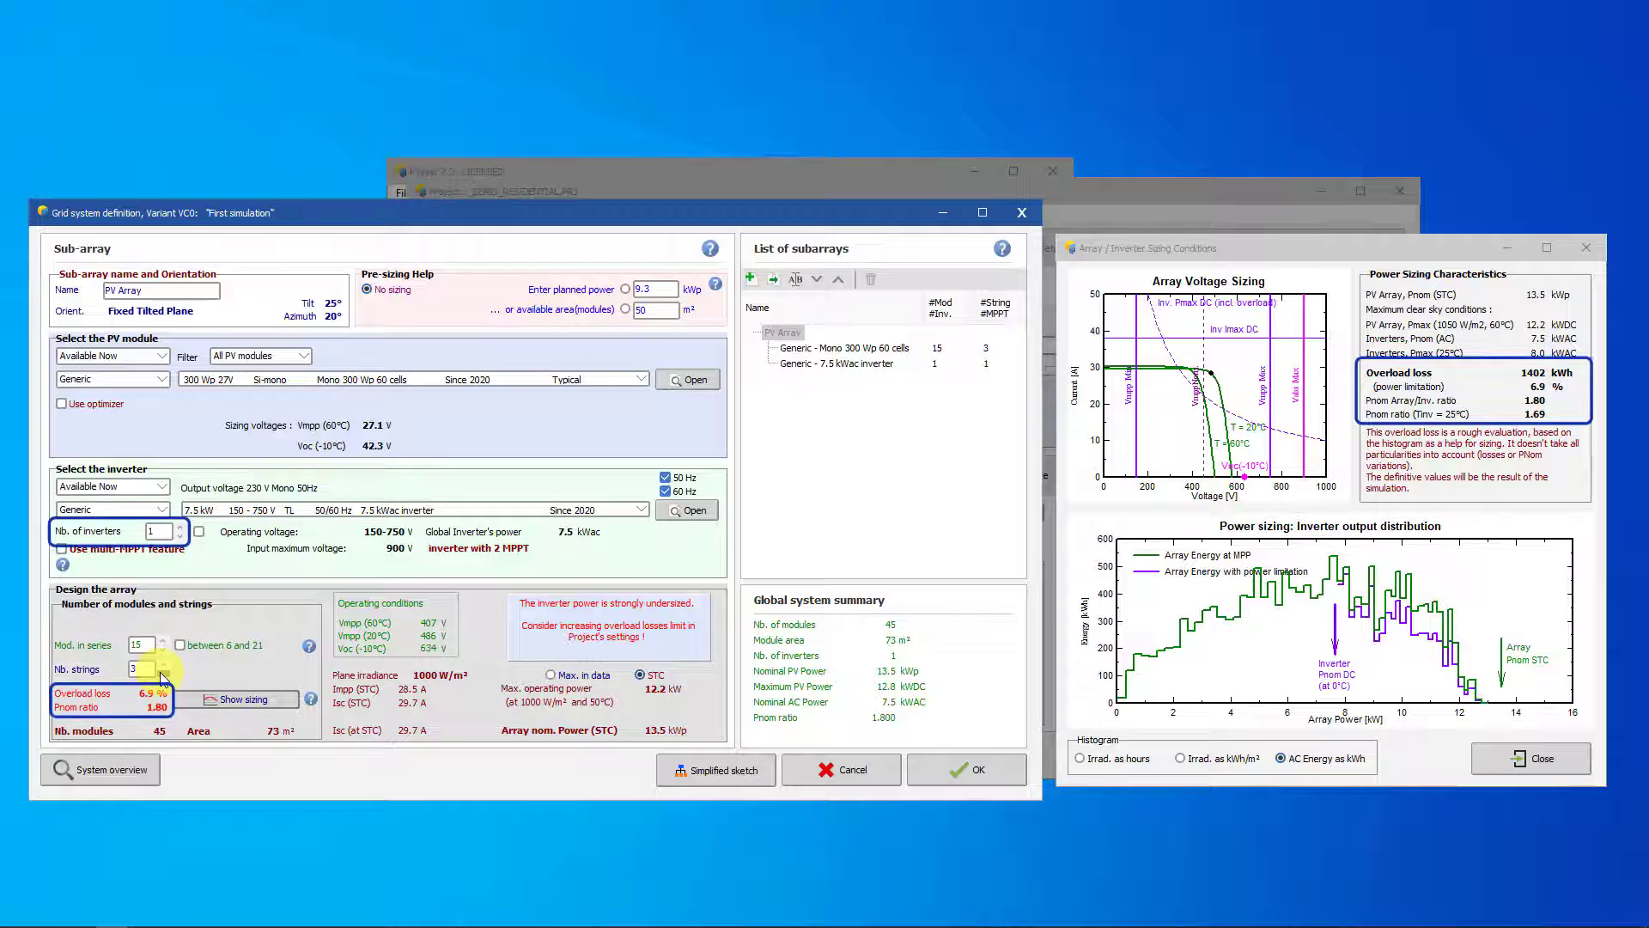
{"action": "left_click", "coordinate": [173, 532]}
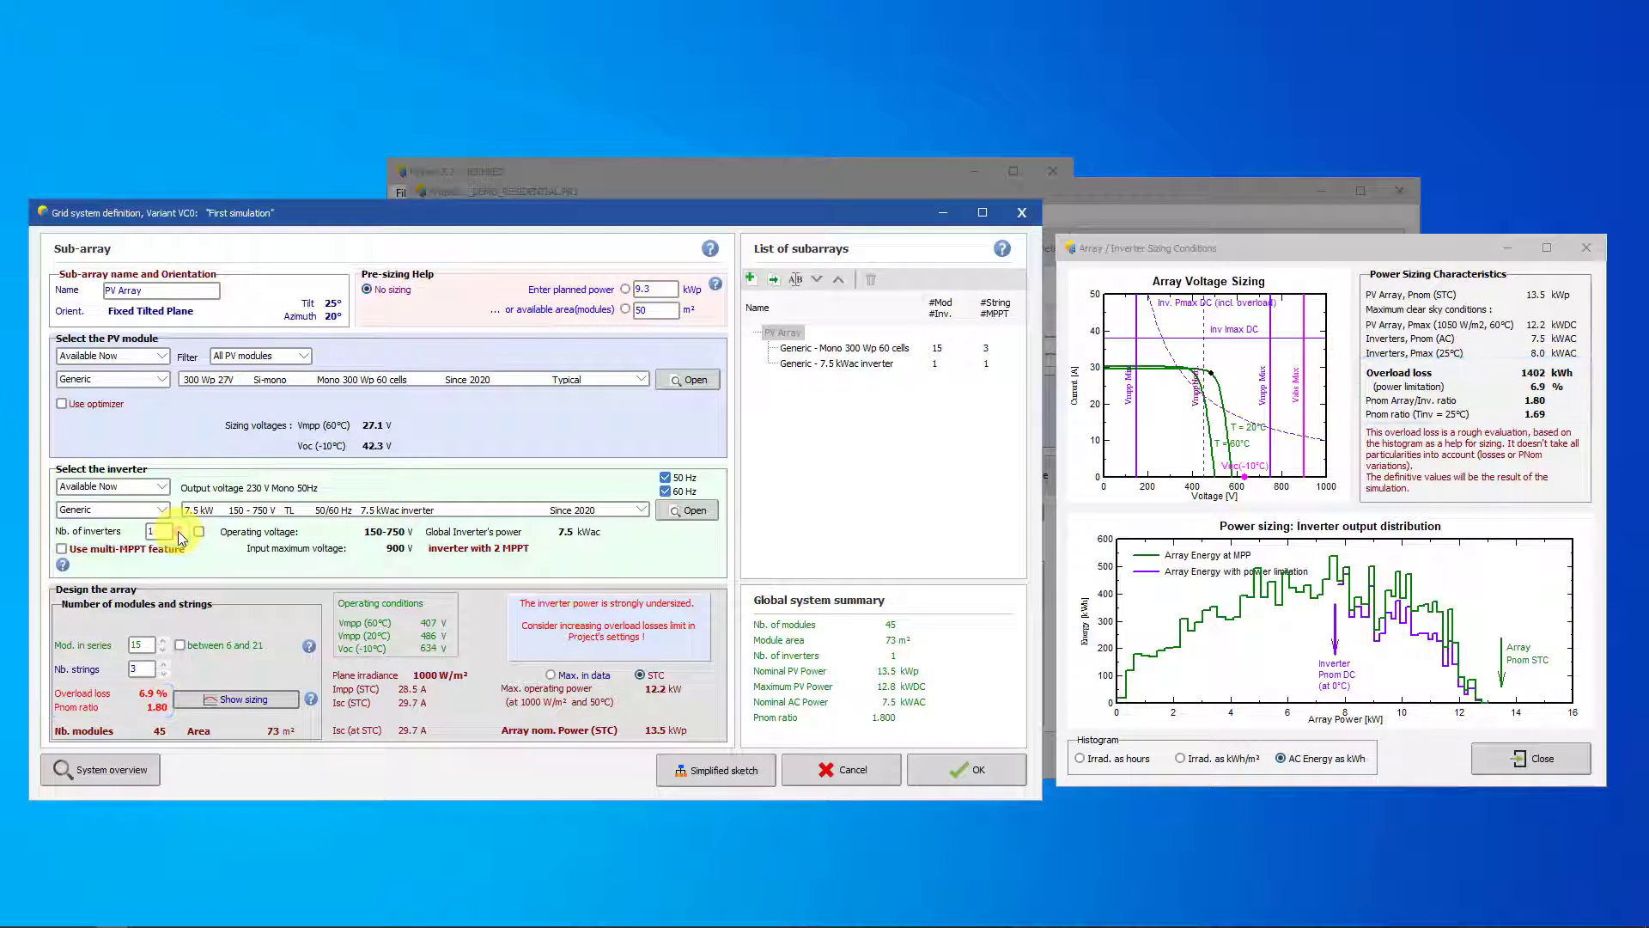
{"action": "left_click", "coordinate": [181, 530]}
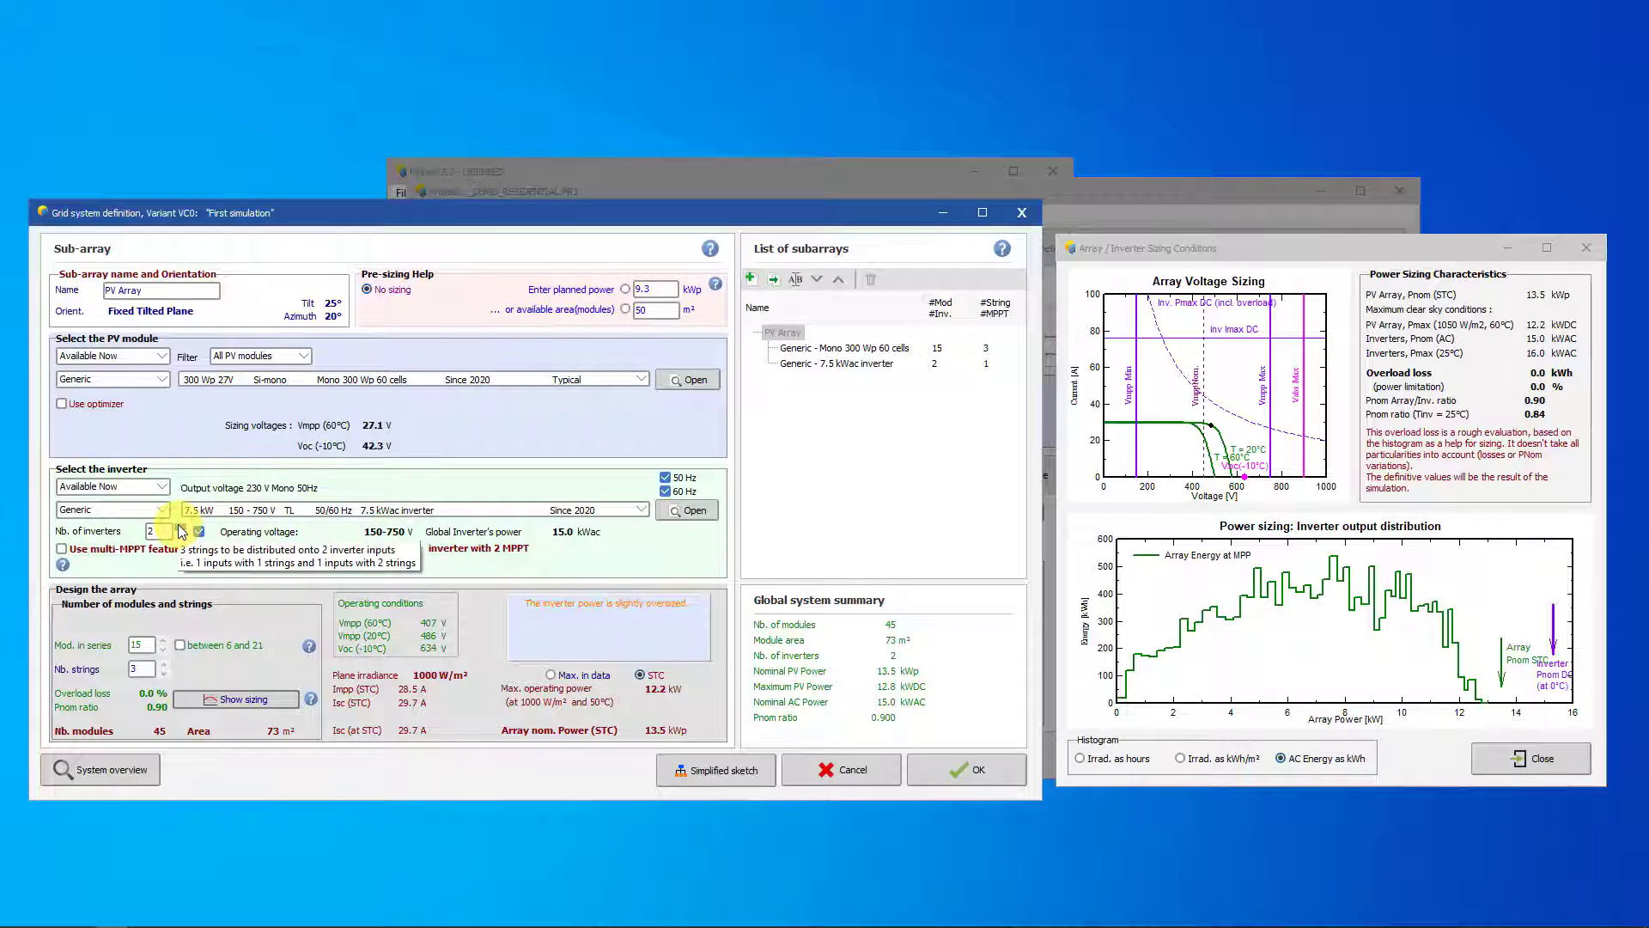
{"action": "left_click", "coordinate": [182, 534]}
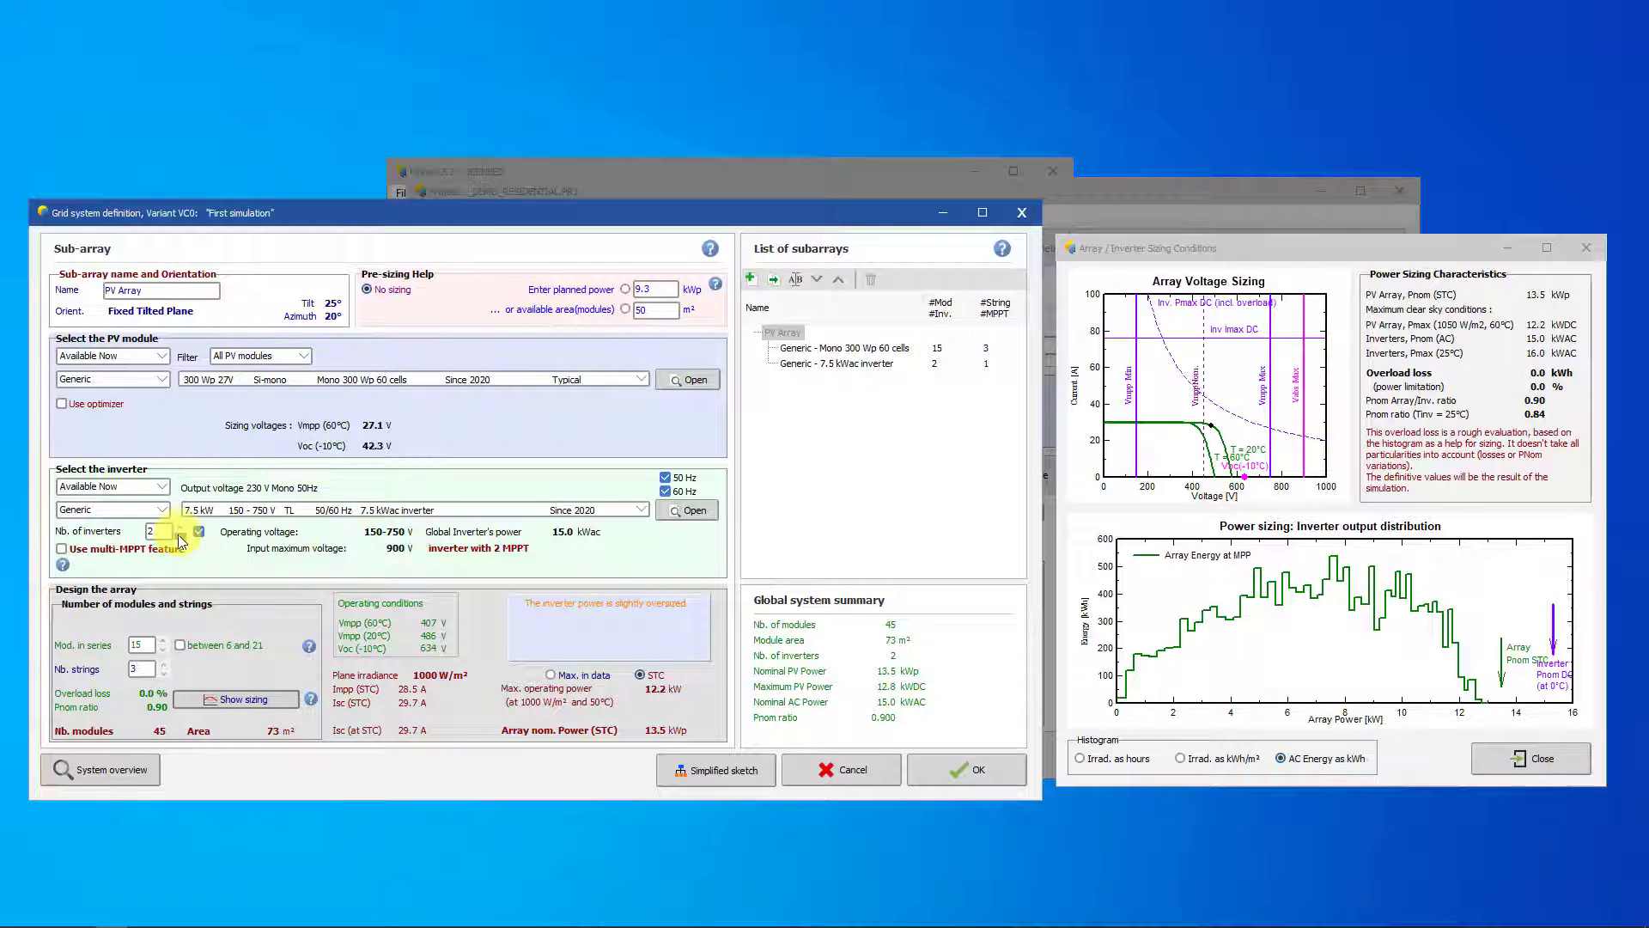
- Try 4 strings on the single inverter and reduce the number of strings back to 2
{"action": "left_click", "coordinate": [145, 646]}
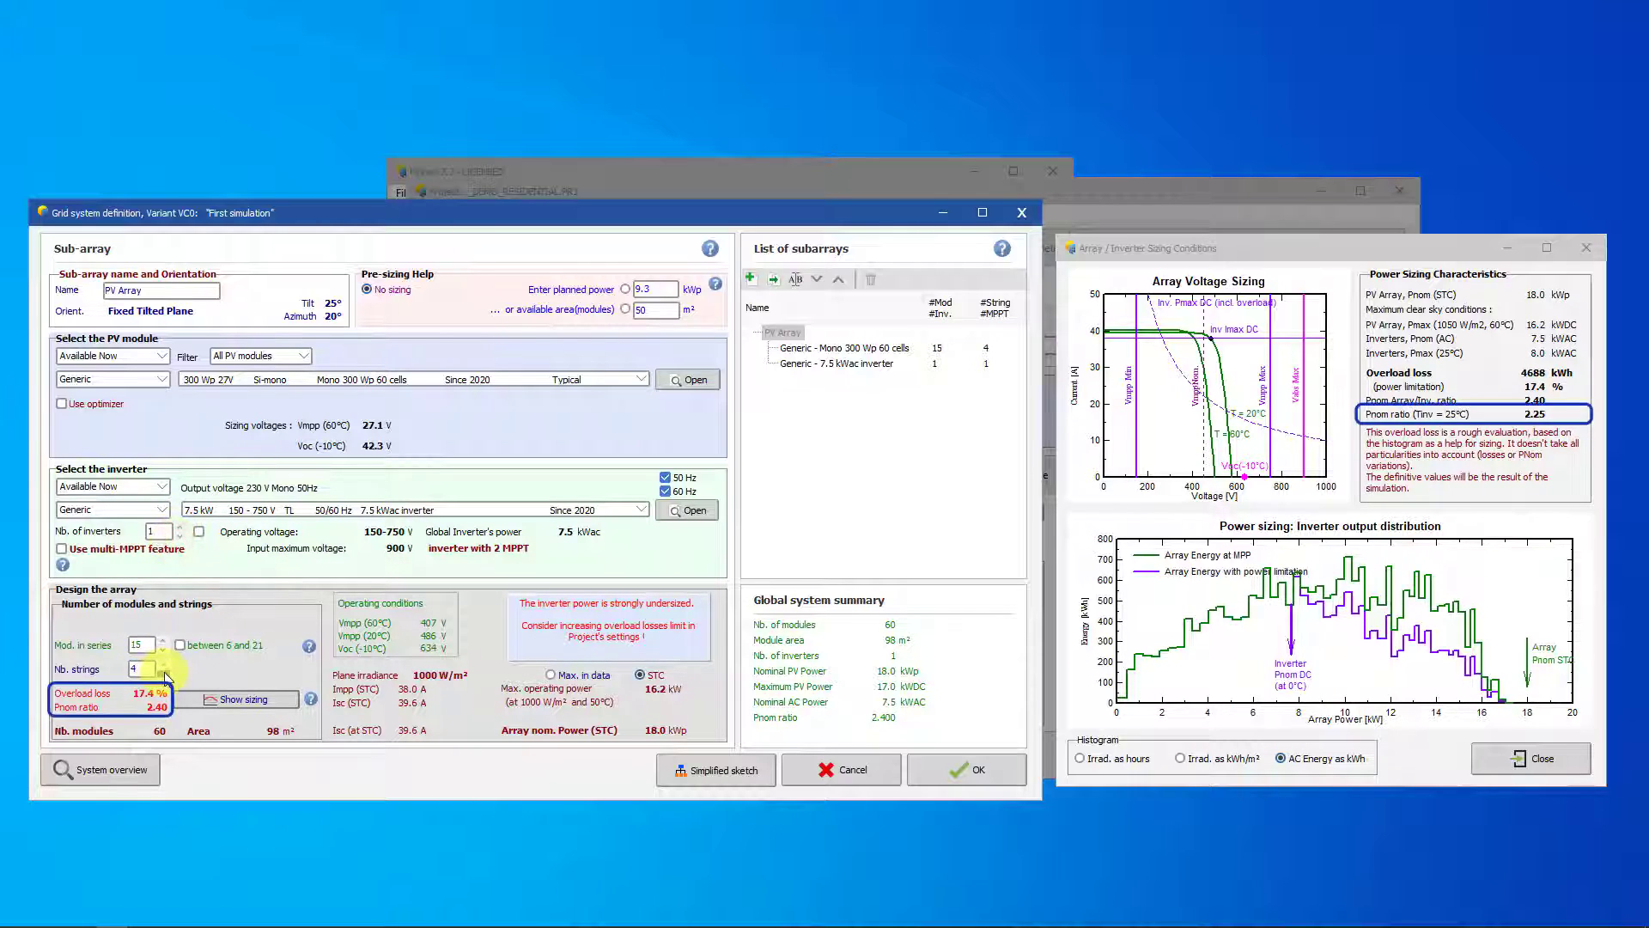
{"action": "left_click", "coordinate": [163, 673]}
{"action": "left_click", "coordinate": [164, 674]}
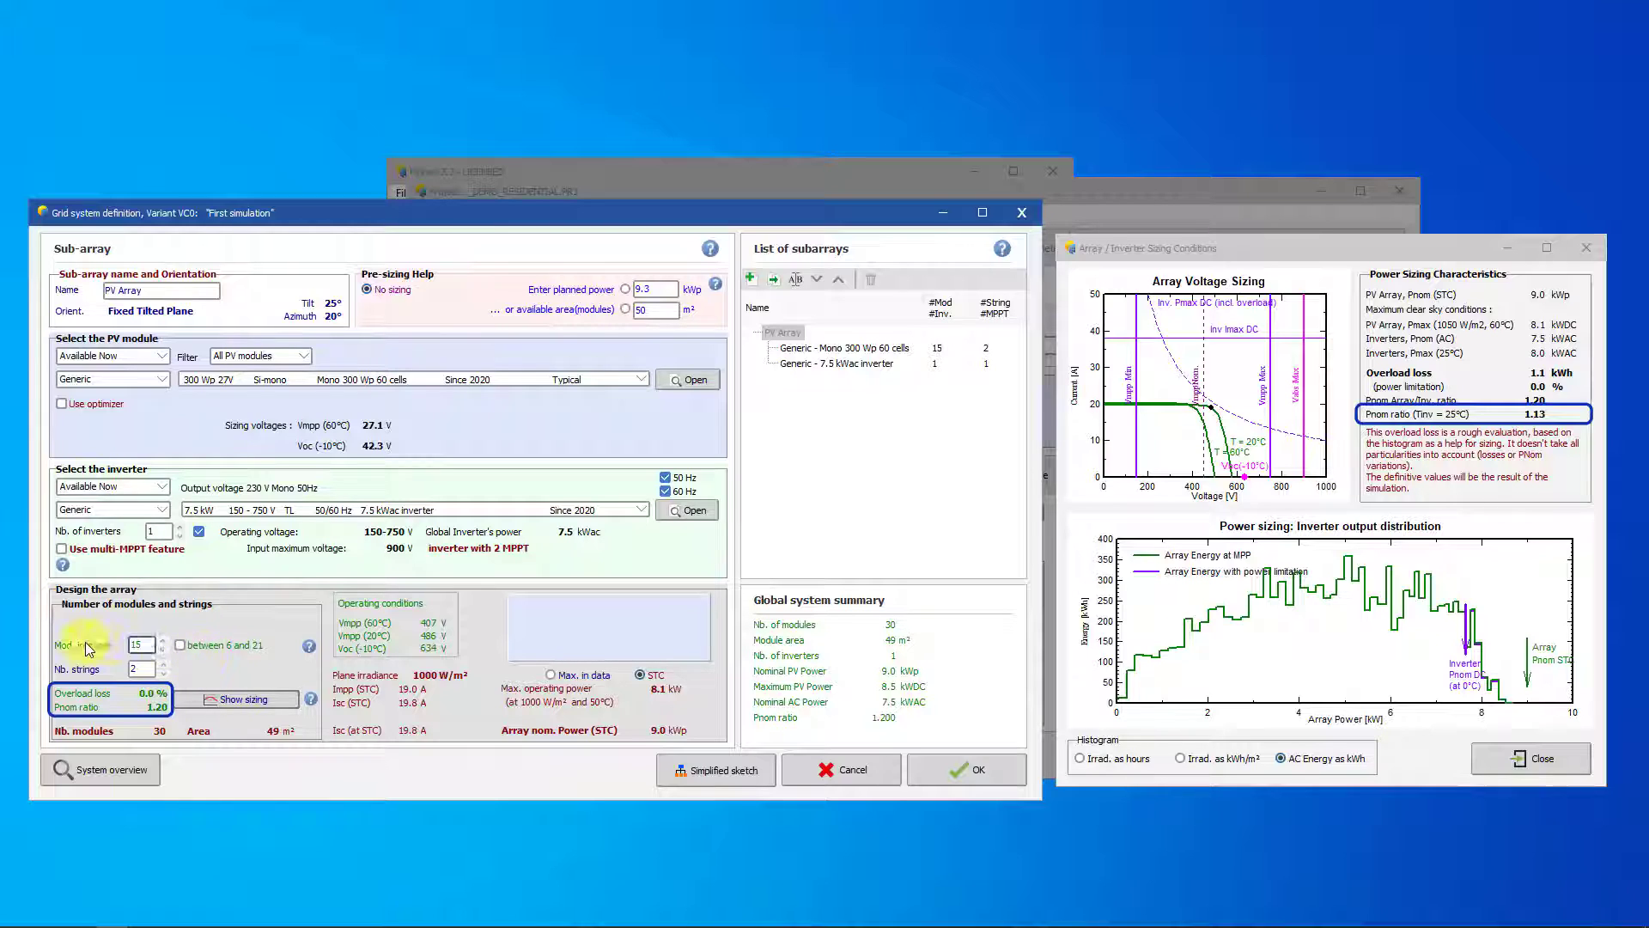
- With 2 strings, raise the modules in series one by one to 20 to compare the overload loss
{"action": "left_click", "coordinate": [165, 640]}
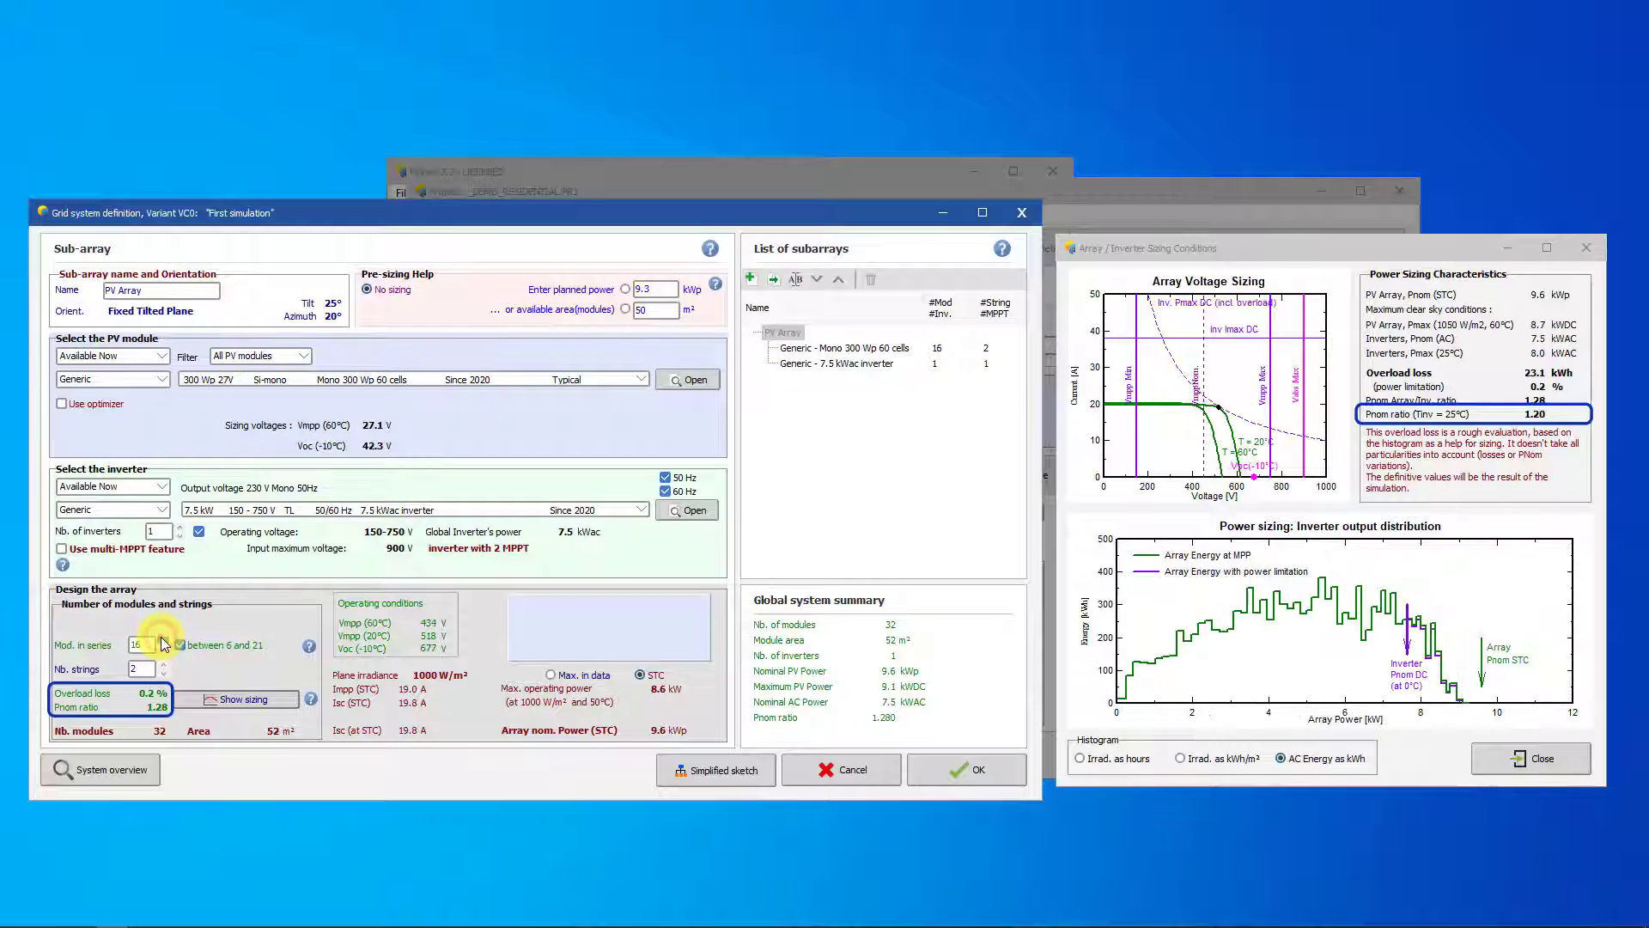
{"action": "left_click", "coordinate": [165, 640]}
{"action": "left_click", "coordinate": [164, 640]}
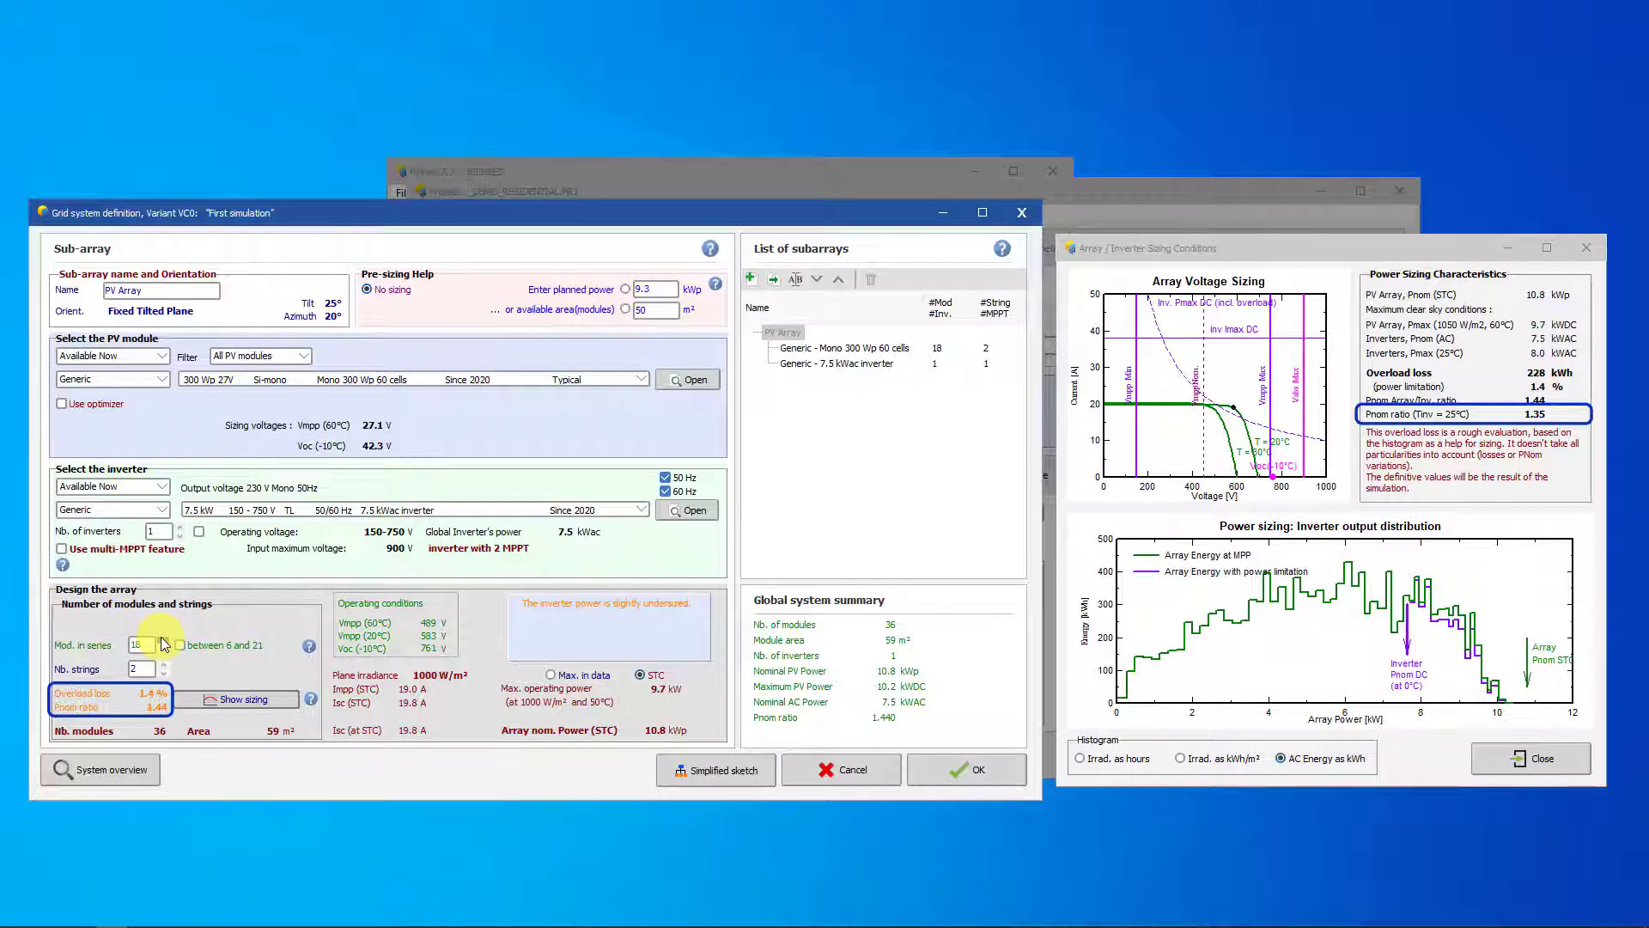
{"action": "left_click", "coordinate": [164, 640]}
{"action": "left_click", "coordinate": [164, 641]}
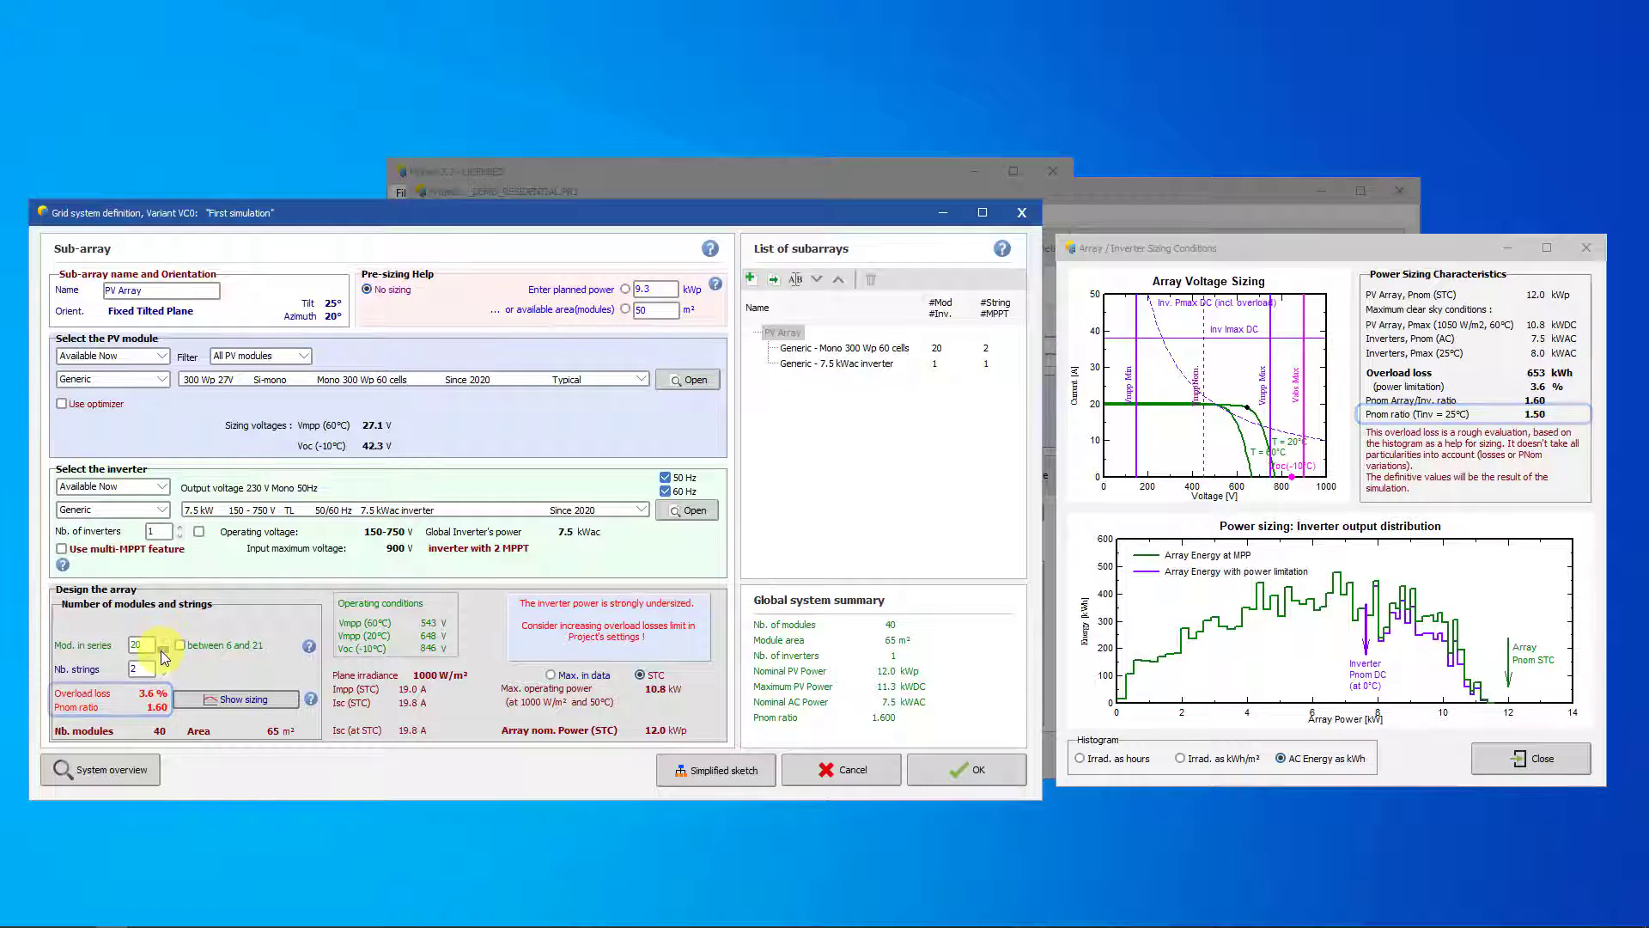
- Lower the modules in series to 16
{"action": "left_click", "coordinate": [163, 651]}
{"action": "left_click", "coordinate": [164, 650]}
{"action": "left_click", "coordinate": [164, 651]}
{"action": "left_click", "coordinate": [163, 650]}
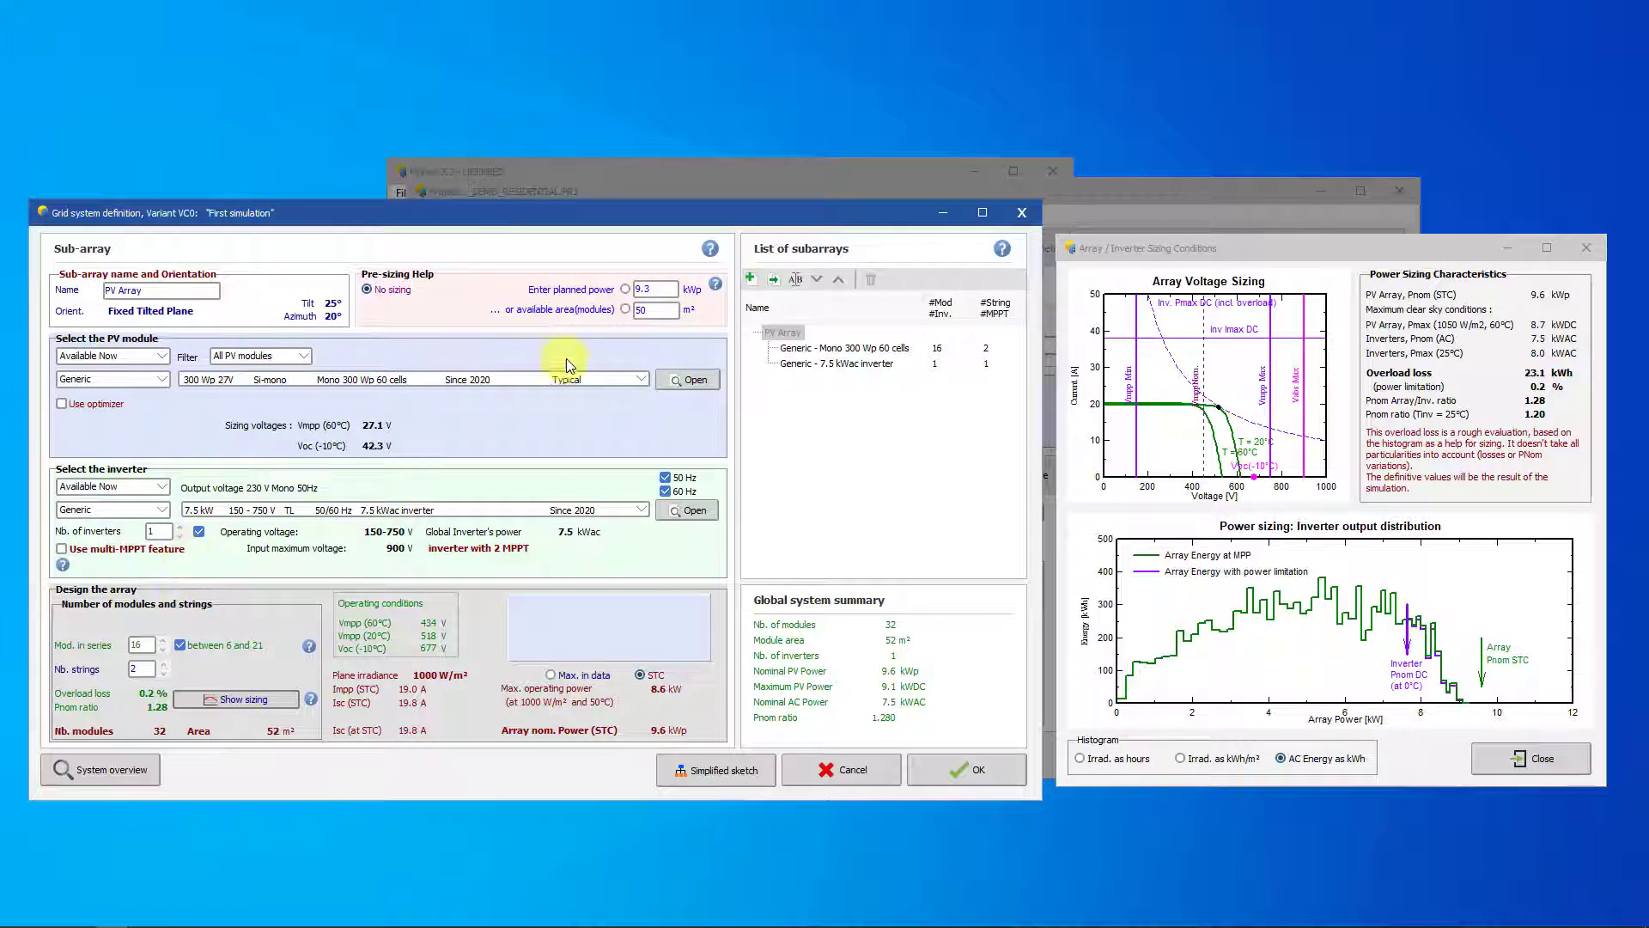
- Base the pre-sizing on the available module area of 50 m²
{"action": "left_click", "coordinate": [626, 310]}
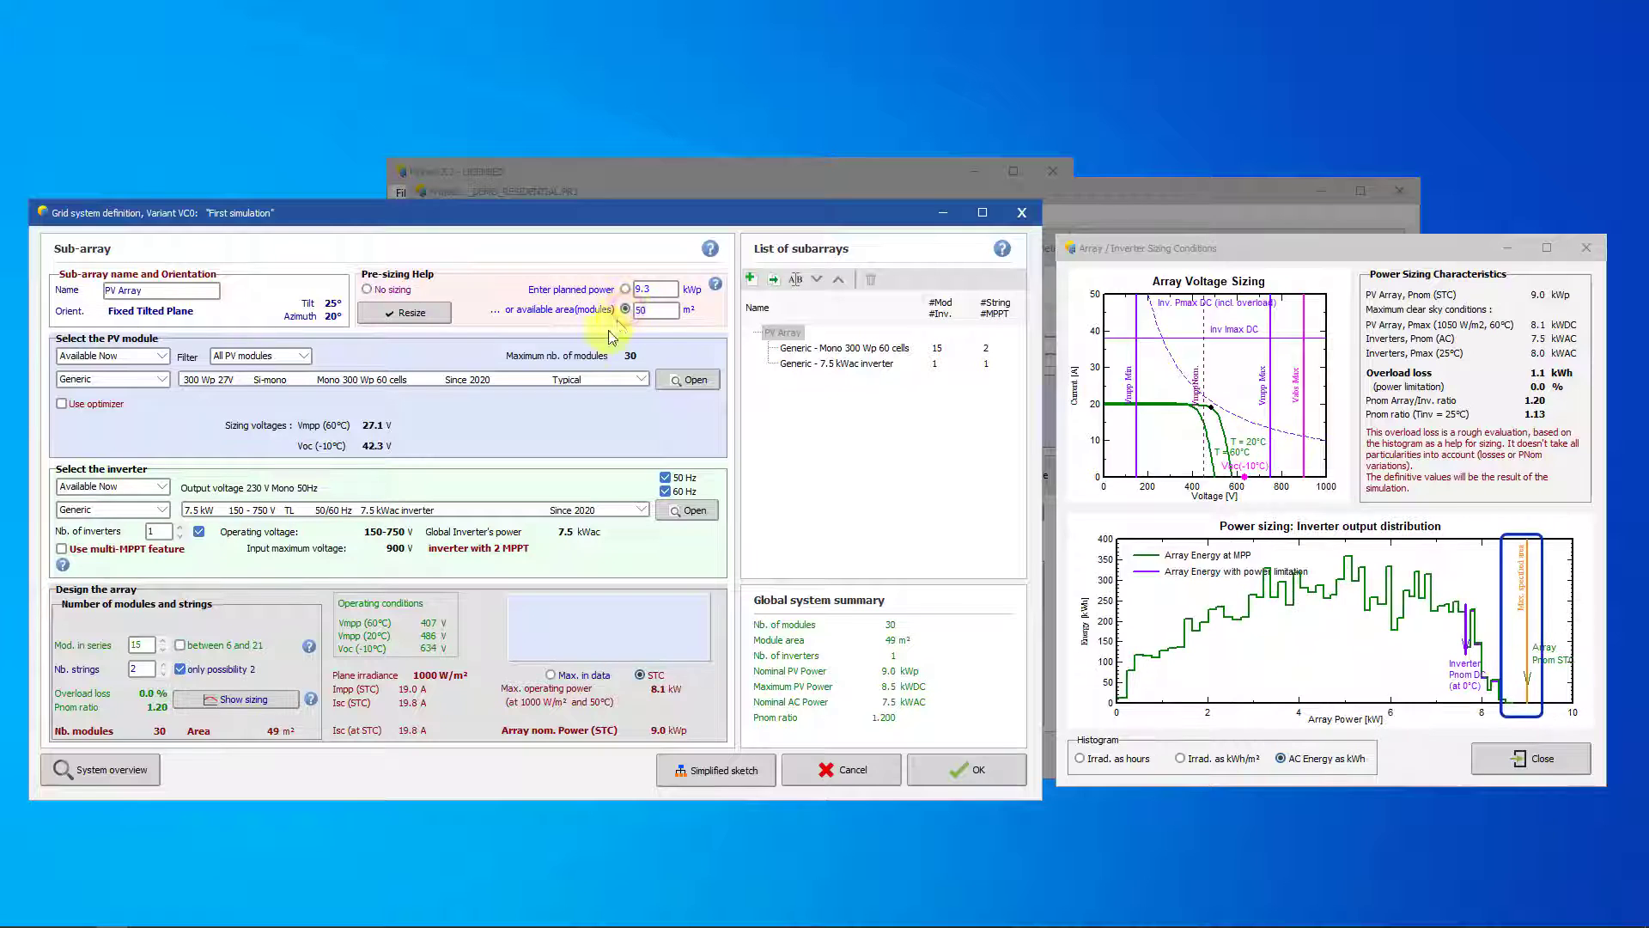